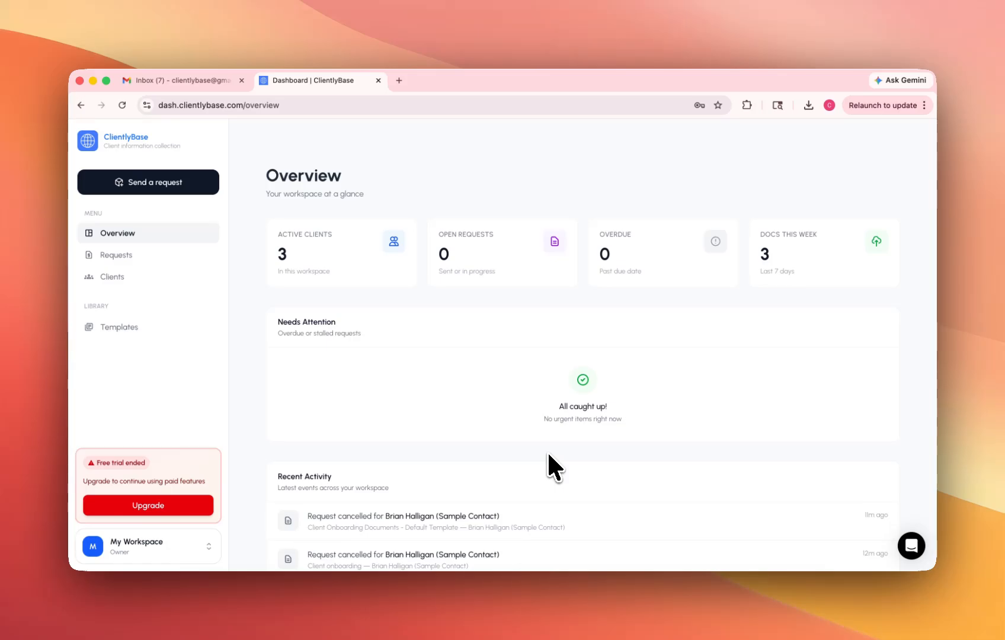
Start a new request and select the existing ClientlyBase client as its recipient.
{"action": "left_click", "coordinate": [167, 184]}
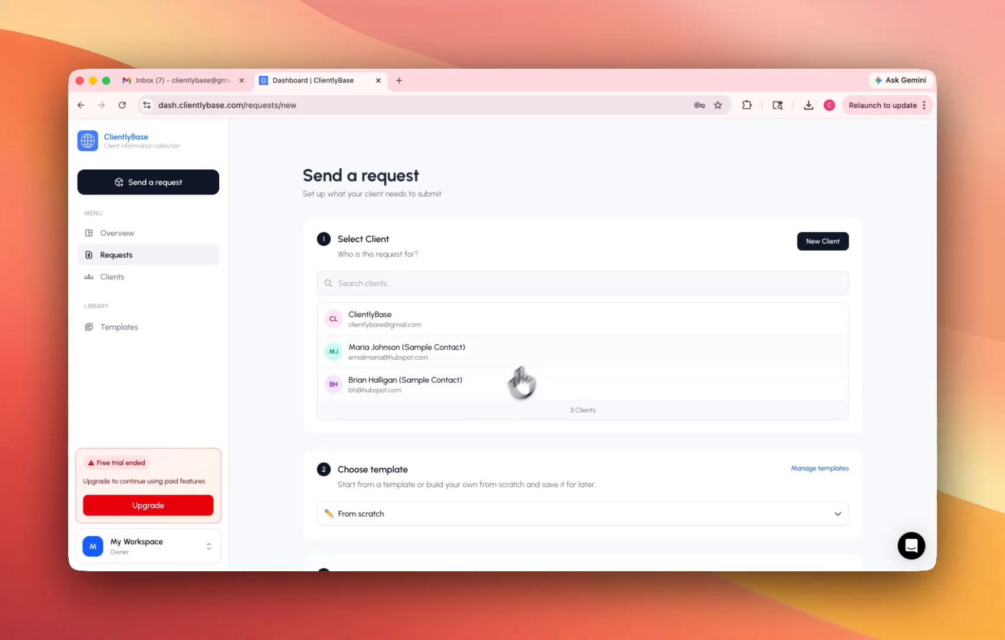
{"action": "left_click", "coordinate": [827, 242]}
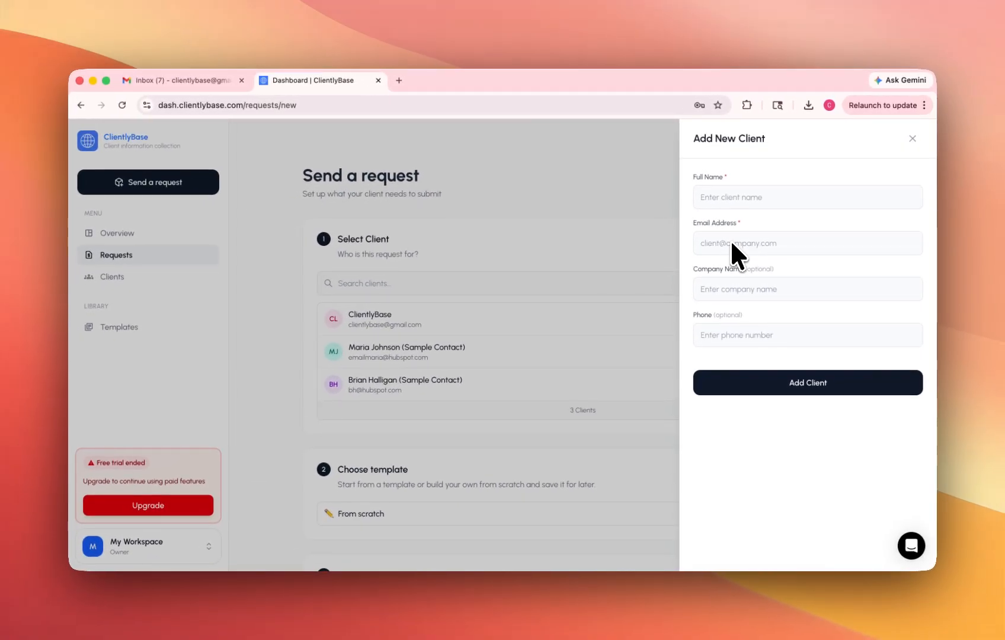
{"action": "left_click", "coordinate": [912, 137]}
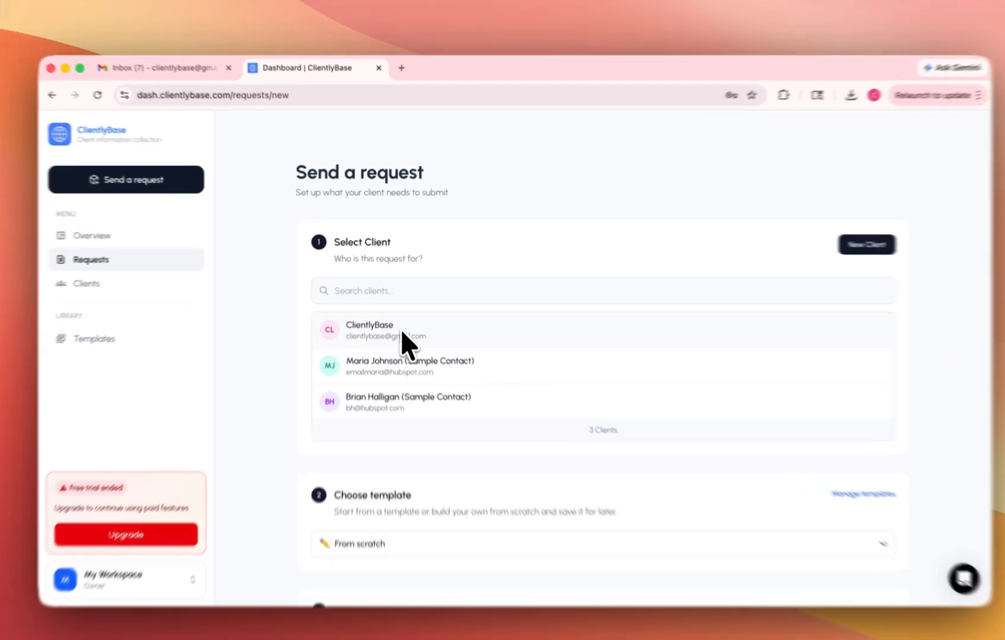
{"action": "left_click", "coordinate": [396, 323]}
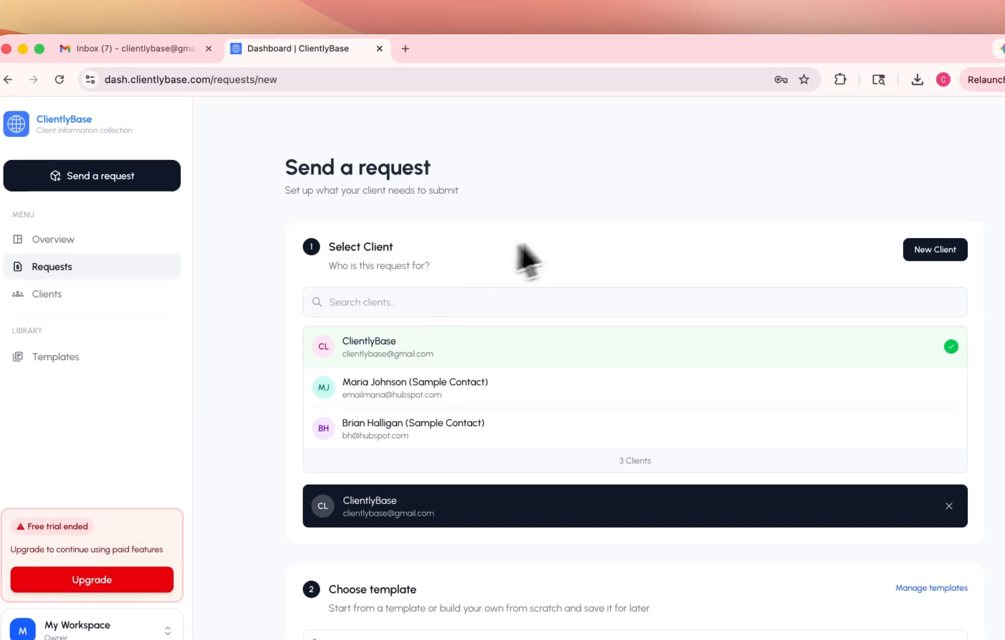
Choose the Client onboarding template for the request.
{"action": "scroll", "coordinate": [498, 246], "scroll_direction": "down", "scroll_amount": 3}
{"action": "scroll", "coordinate": [581, 243], "scroll_direction": "down", "scroll_amount": 3}
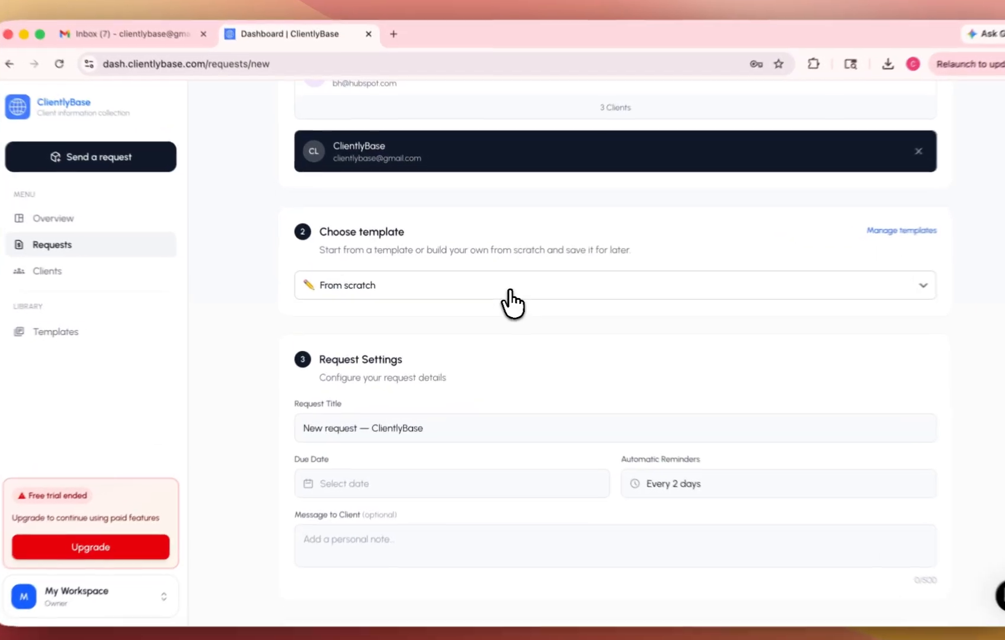
{"action": "left_click", "coordinate": [496, 293]}
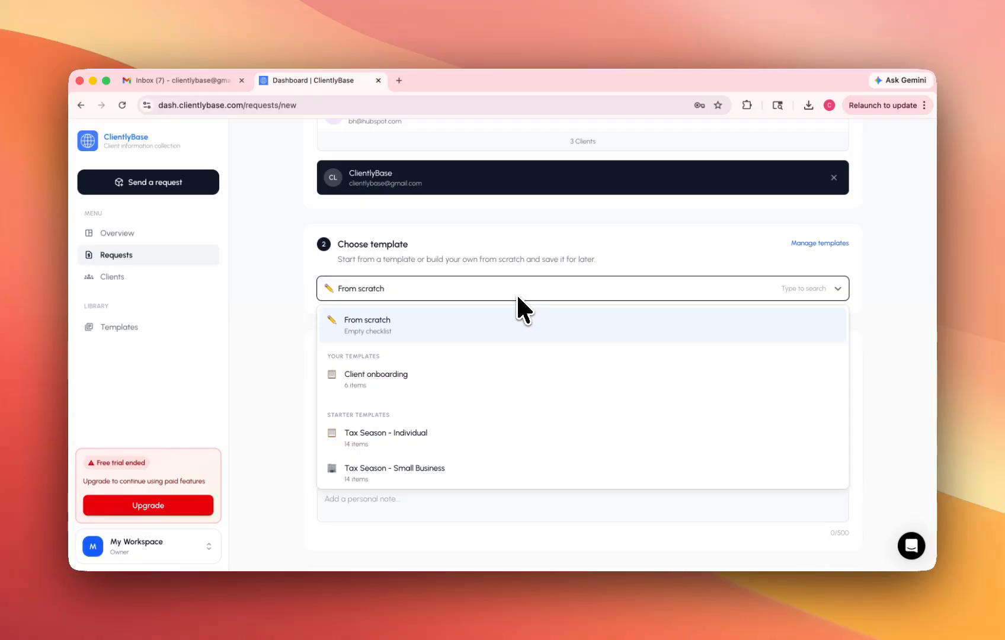
{"action": "scroll", "coordinate": [464, 244], "scroll_direction": "down", "scroll_amount": 2}
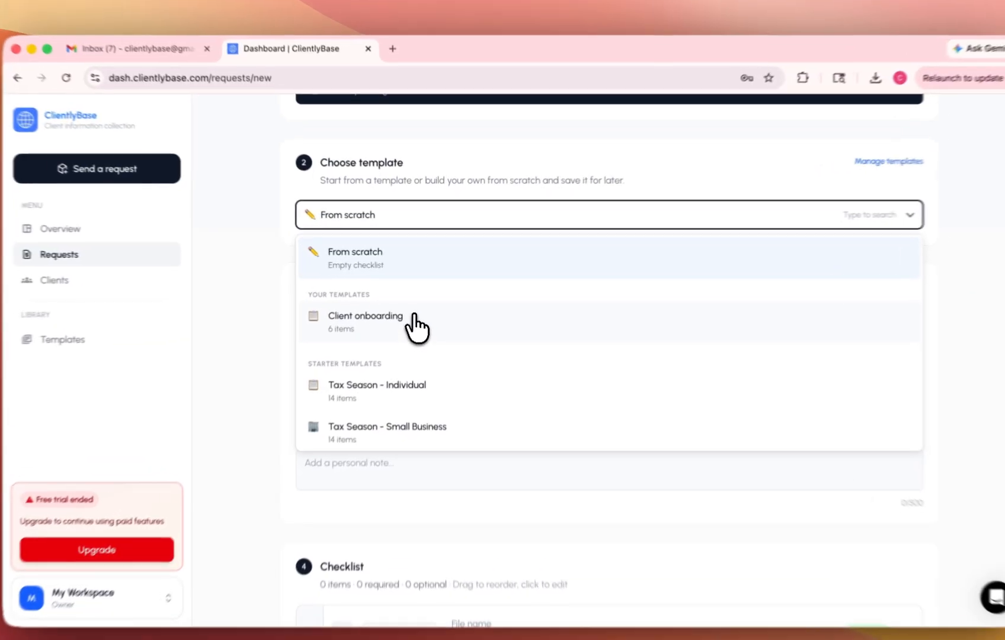
{"action": "left_click", "coordinate": [416, 309]}
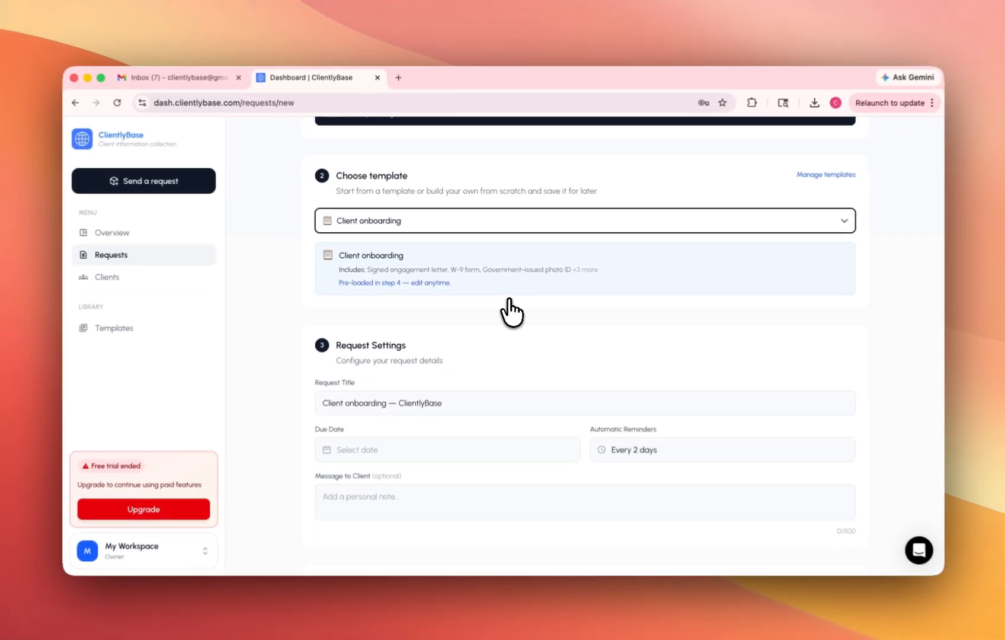
Examine the saved templates and the blank template creation form, then return to the request being prepared.
{"action": "left_click", "coordinate": [818, 176]}
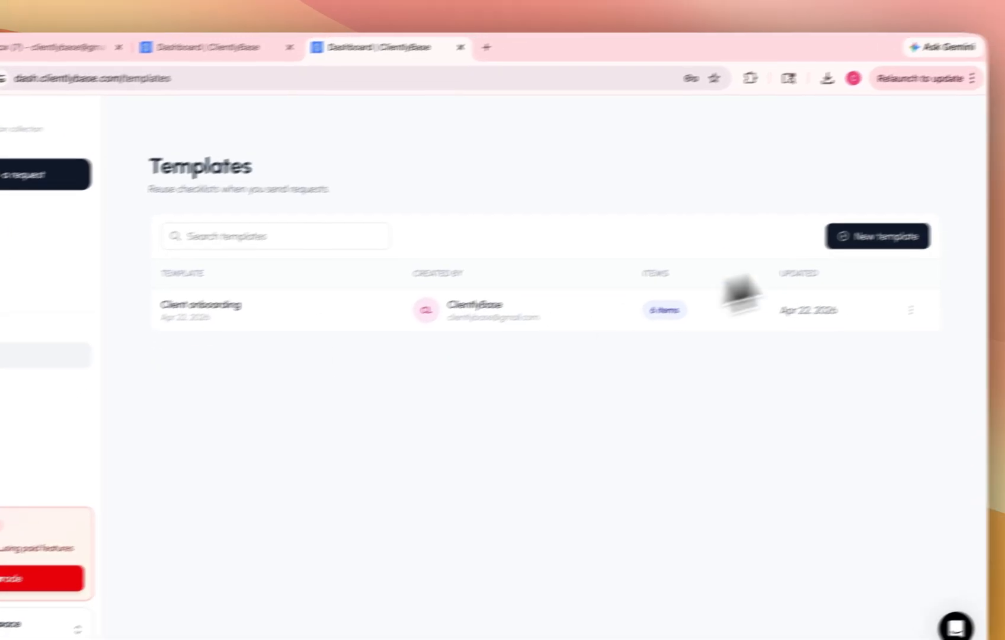
{"action": "left_click", "coordinate": [871, 268]}
{"action": "scroll", "coordinate": [462, 473], "scroll_direction": "down", "scroll_amount": 3}
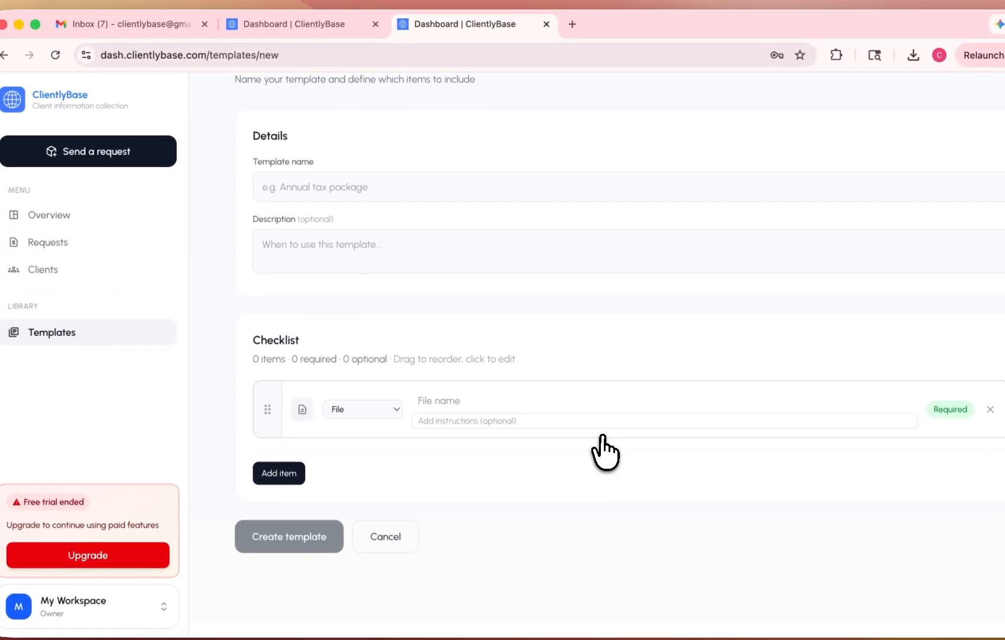
{"action": "scroll", "coordinate": [463, 474], "scroll_direction": "up", "scroll_amount": 3}
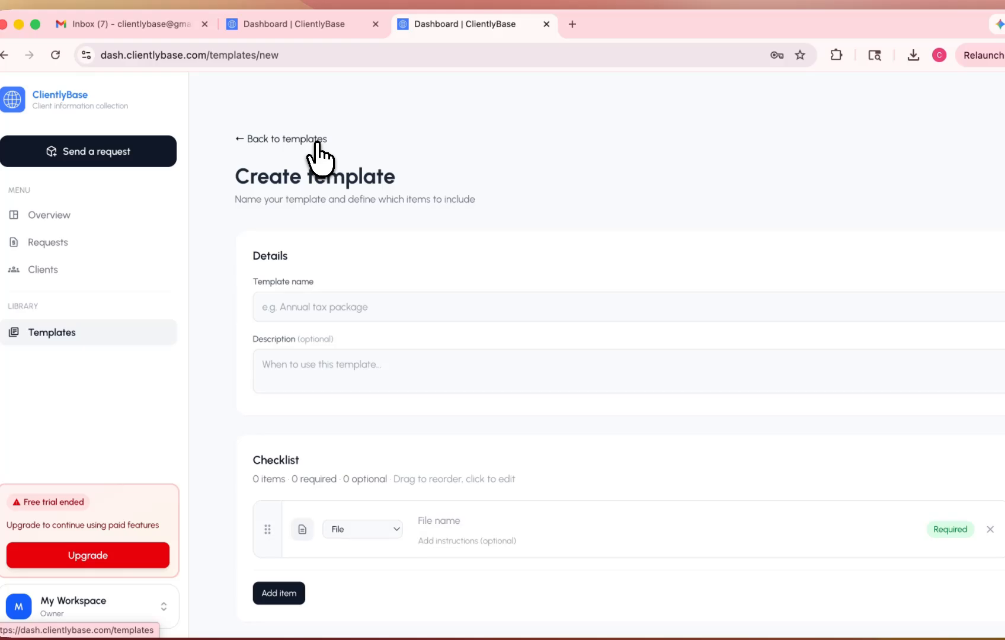
{"action": "left_click", "coordinate": [546, 23]}
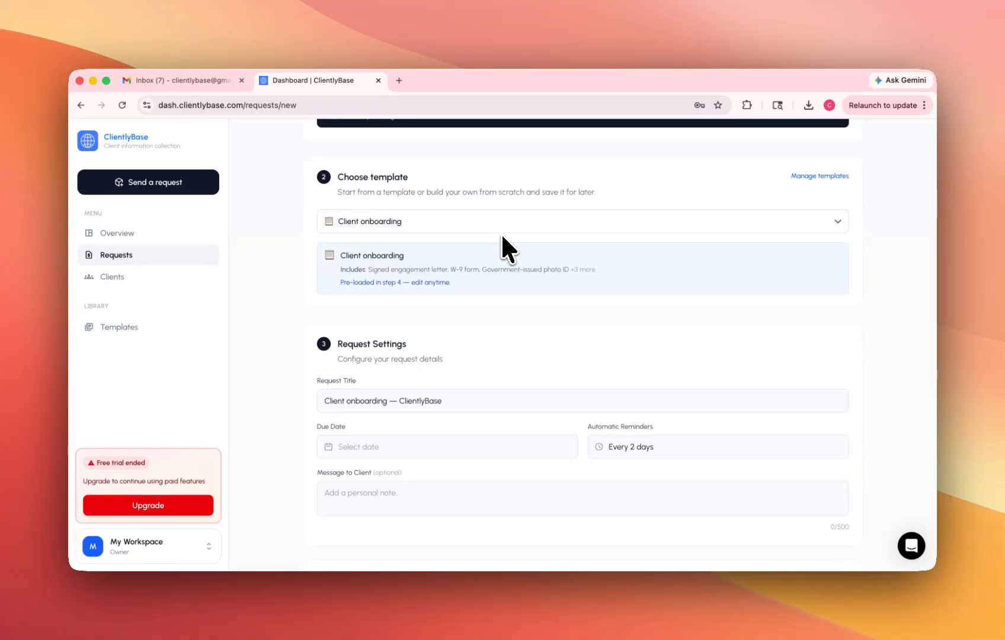
Set the request's due date to May 4, 2026.
{"action": "scroll", "coordinate": [565, 332], "scroll_direction": "down", "scroll_amount": 2}
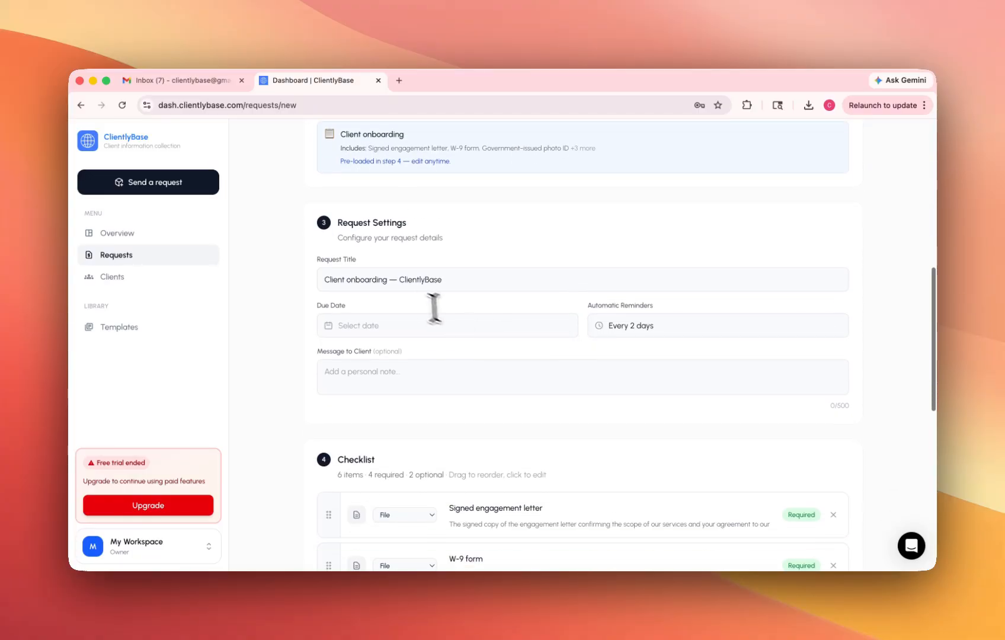
{"action": "double_click", "coordinate": [393, 281]}
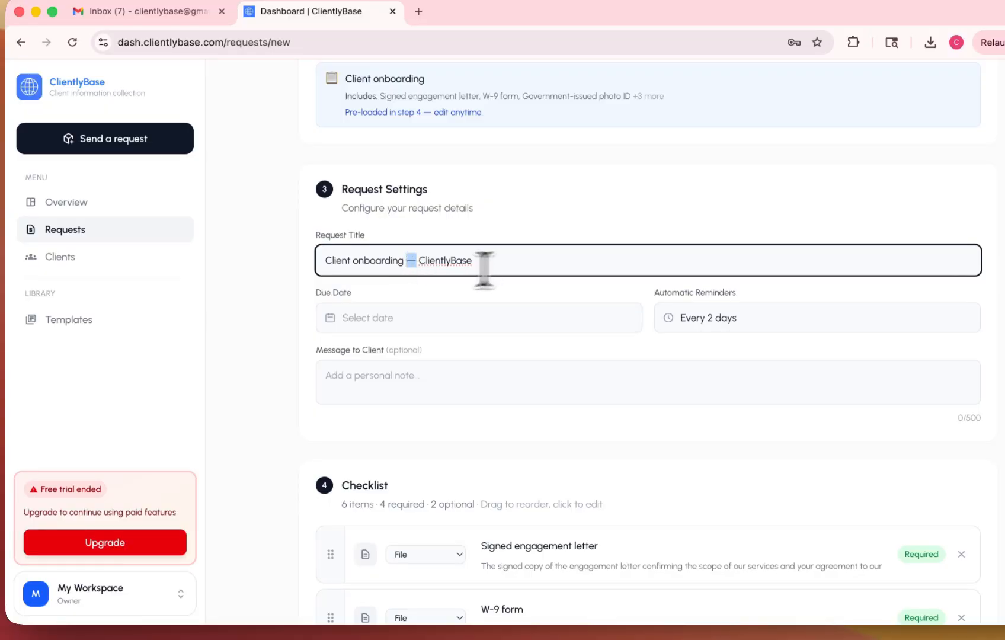
{"action": "left_click", "coordinate": [423, 319]}
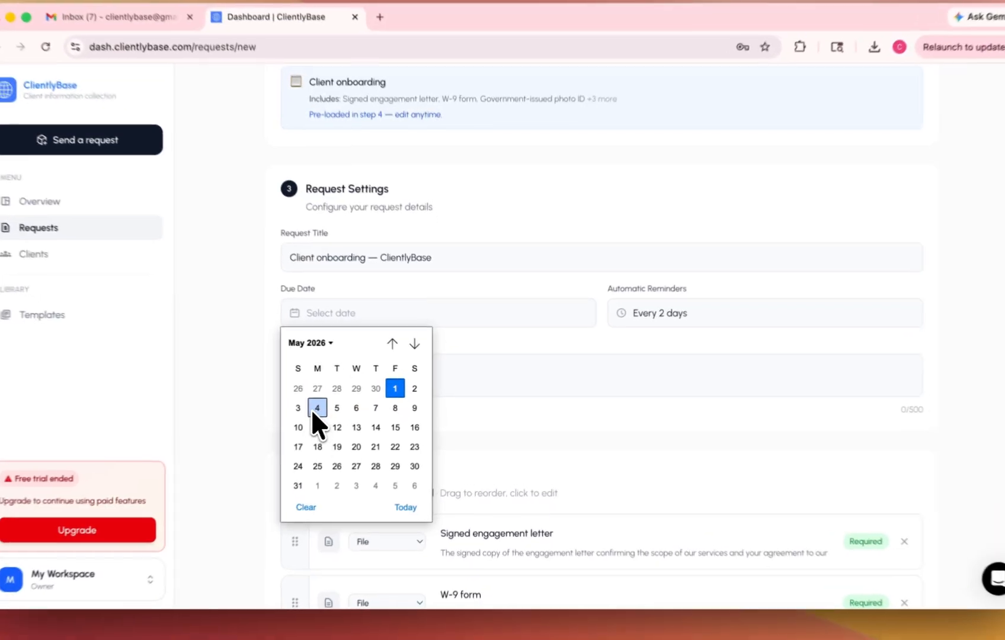
{"action": "left_click", "coordinate": [346, 405]}
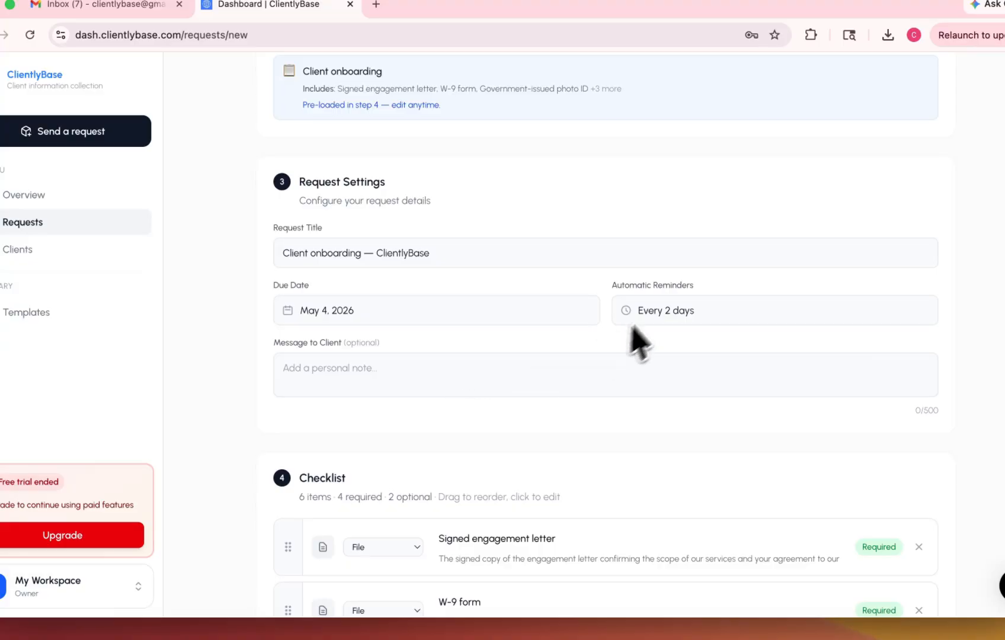
Review the automatic reminder frequency options, leaving Every 2 days selected.
{"action": "left_click", "coordinate": [669, 315]}
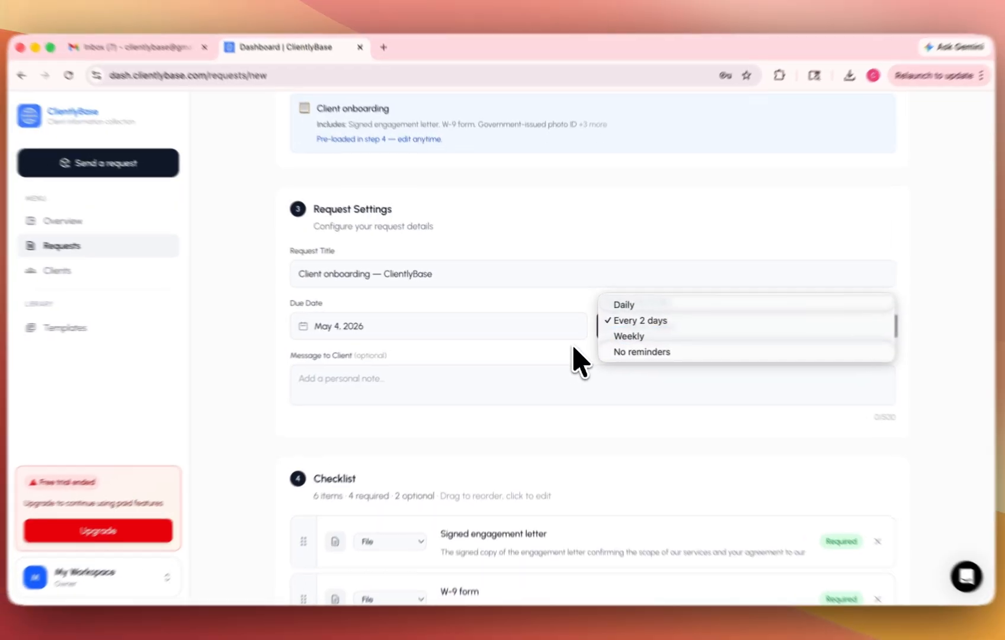
{"action": "left_click", "coordinate": [563, 338]}
{"action": "left_click", "coordinate": [628, 351]}
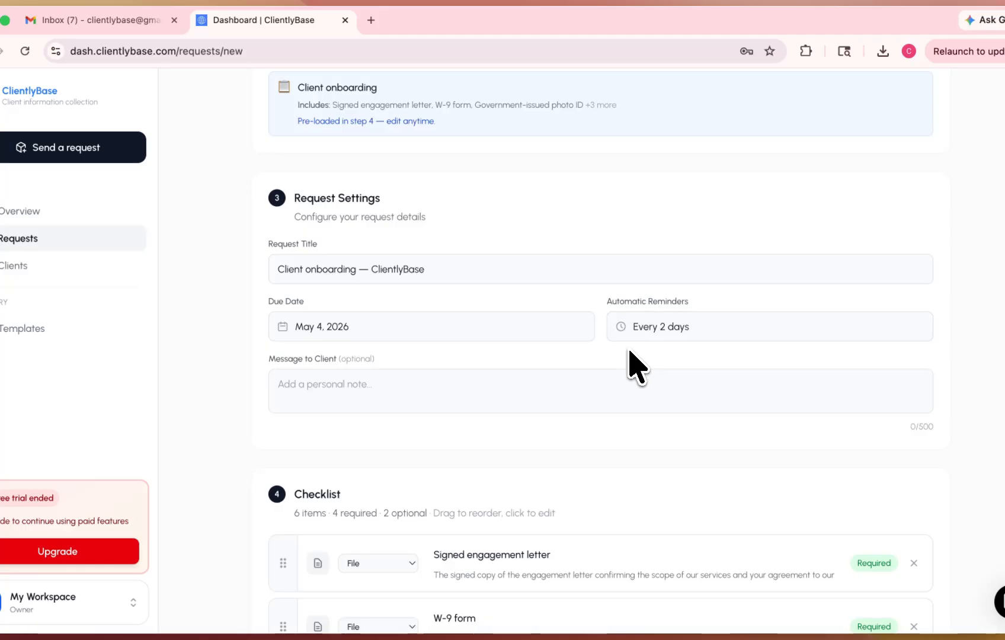
Write the client message "Hello Submit all the files correctly!" in the request settings.
{"action": "scroll", "coordinate": [531, 302], "scroll_direction": "down", "scroll_amount": 2}
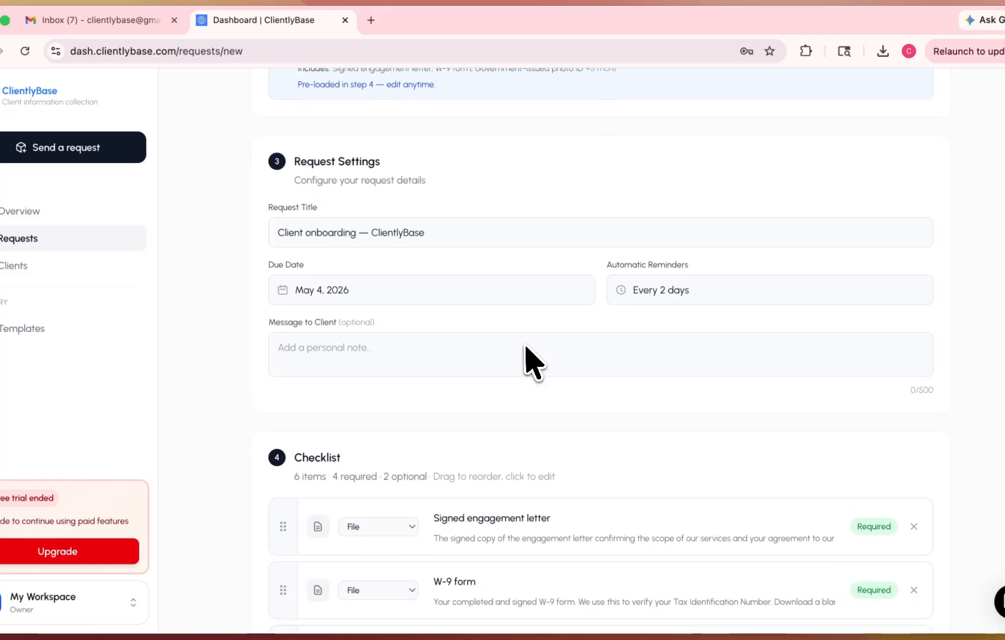
{"action": "left_click", "coordinate": [329, 327]}
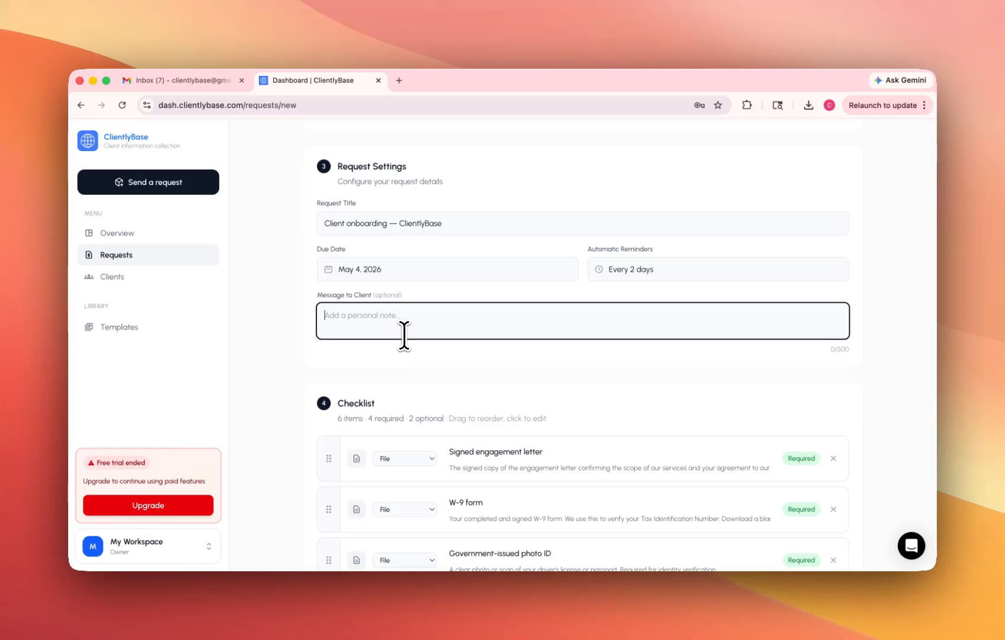
{"action": "type", "text": "llo Submiit all the files correctly."}
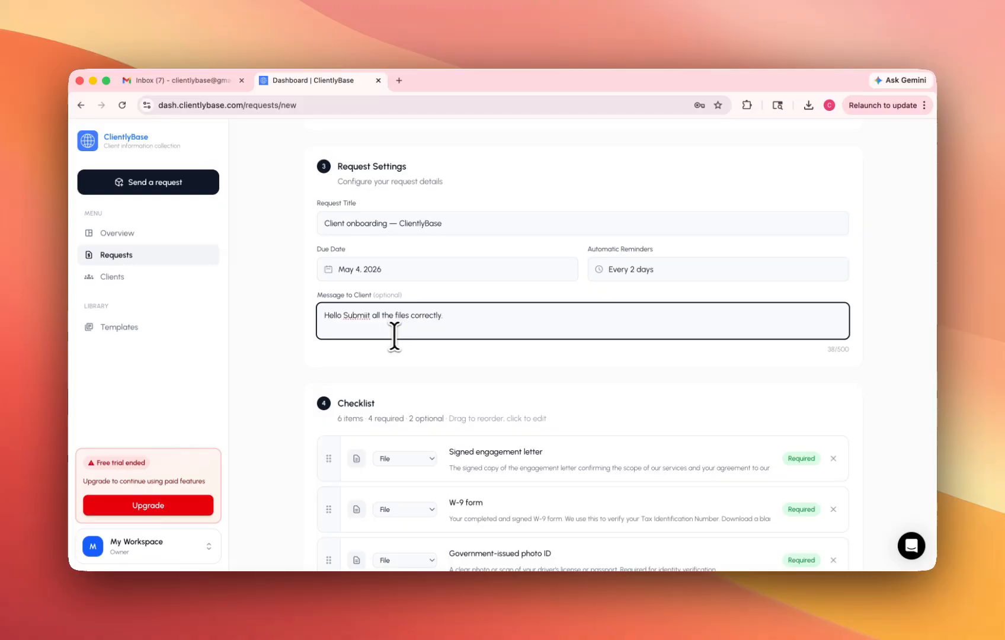
{"action": "left_click", "coordinate": [366, 316]}
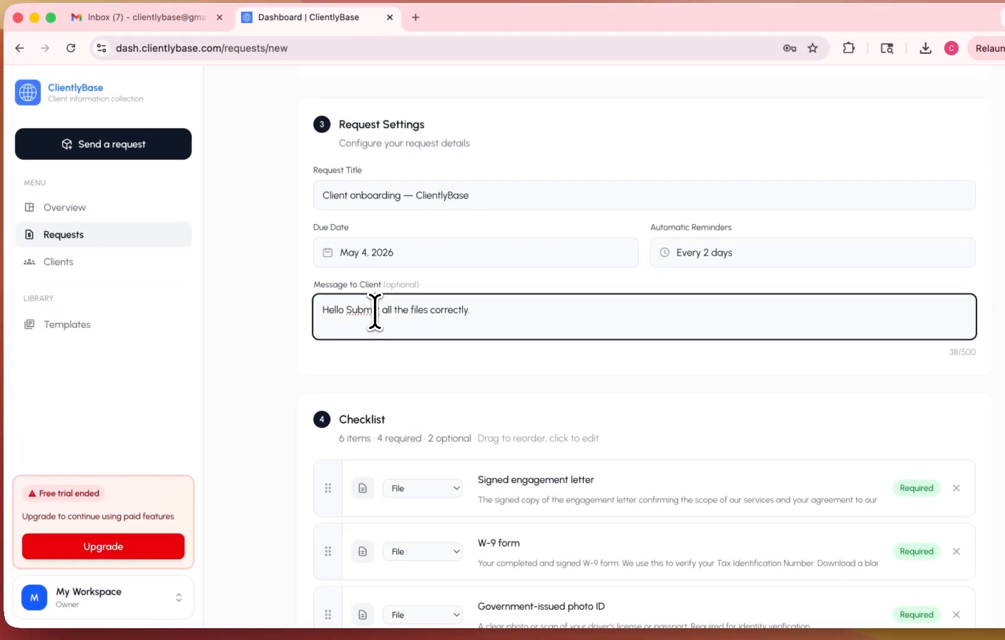
{"action": "key", "text": "BackSpace"}
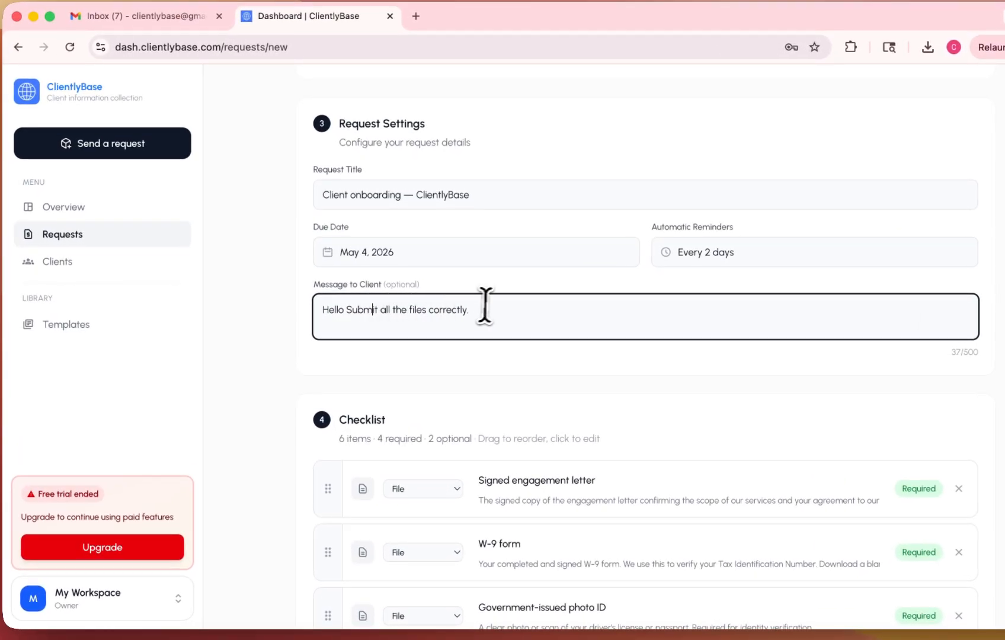
{"action": "left_click", "coordinate": [495, 308]}
{"action": "type", "text": "!"}
{"action": "left_click", "coordinate": [527, 385]}
Remove the Signed engagement letter, Business registration documents and Prior year tax return items from the request's checklist.
{"action": "scroll", "coordinate": [459, 414], "scroll_direction": "down", "scroll_amount": 5}
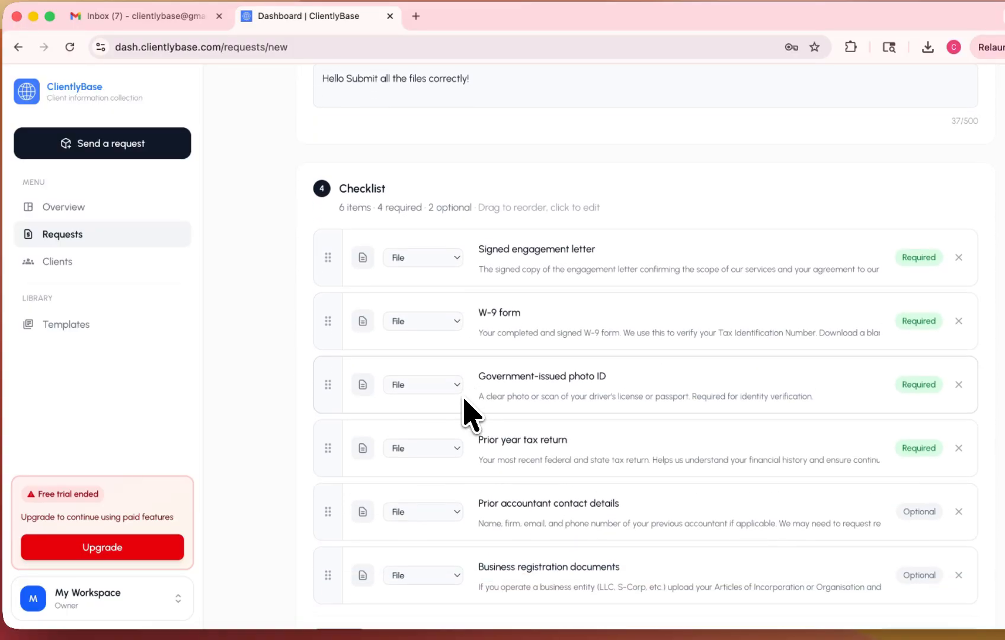
{"action": "scroll", "coordinate": [509, 252], "scroll_direction": "down", "scroll_amount": 2}
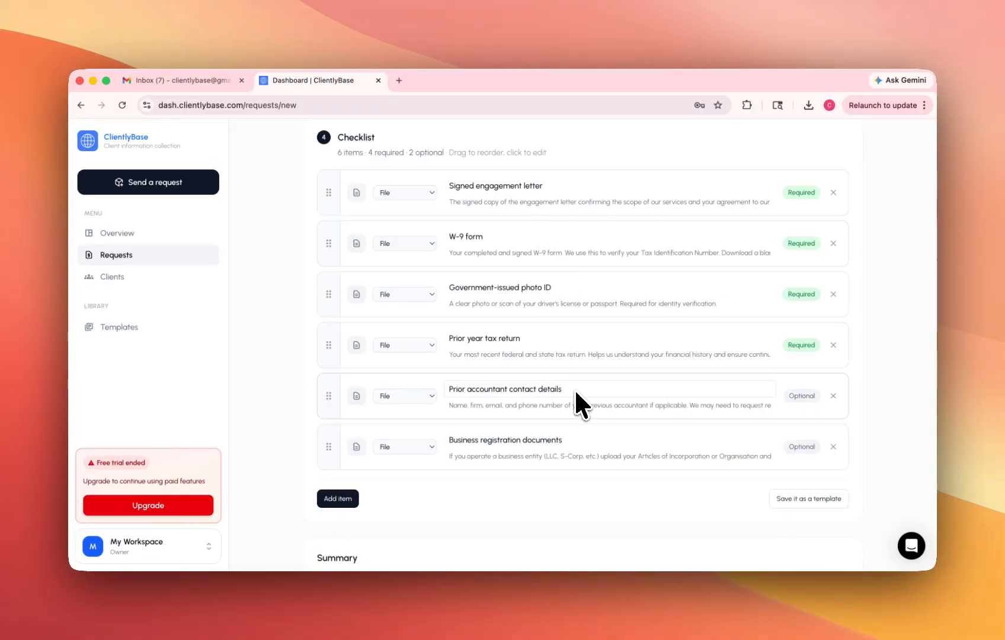
{"action": "scroll", "coordinate": [576, 395], "scroll_direction": "up", "scroll_amount": 1}
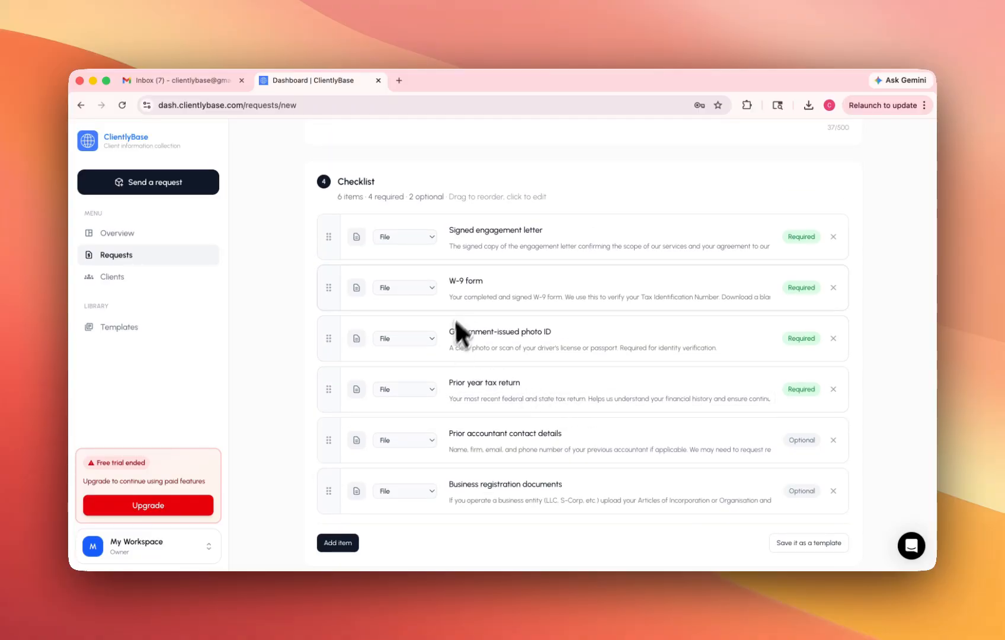
{"action": "scroll", "coordinate": [533, 261], "scroll_direction": "down", "scroll_amount": 2}
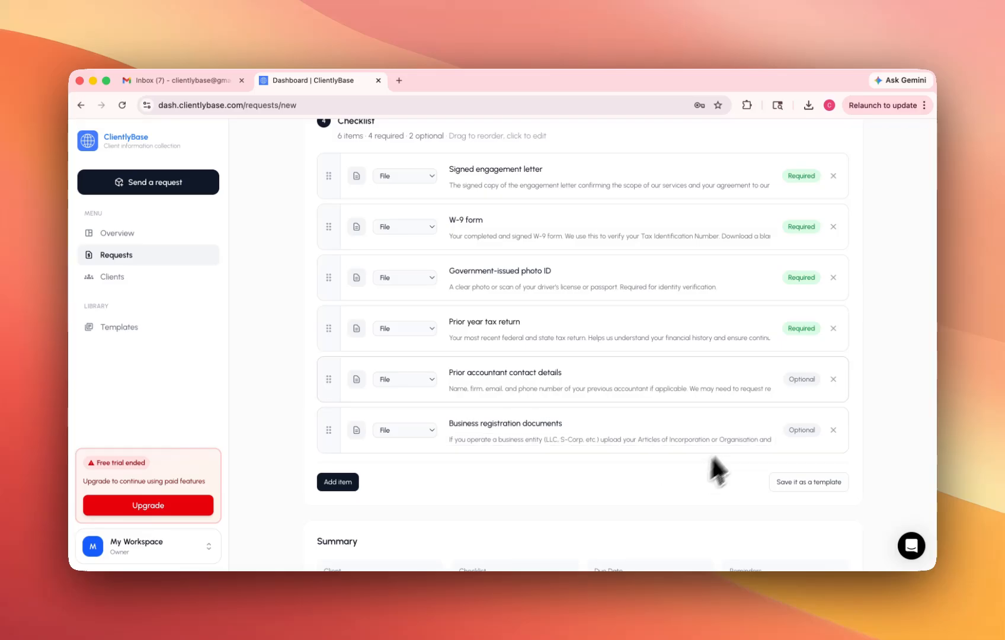
{"action": "scroll", "coordinate": [817, 329], "scroll_direction": "up", "scroll_amount": 2}
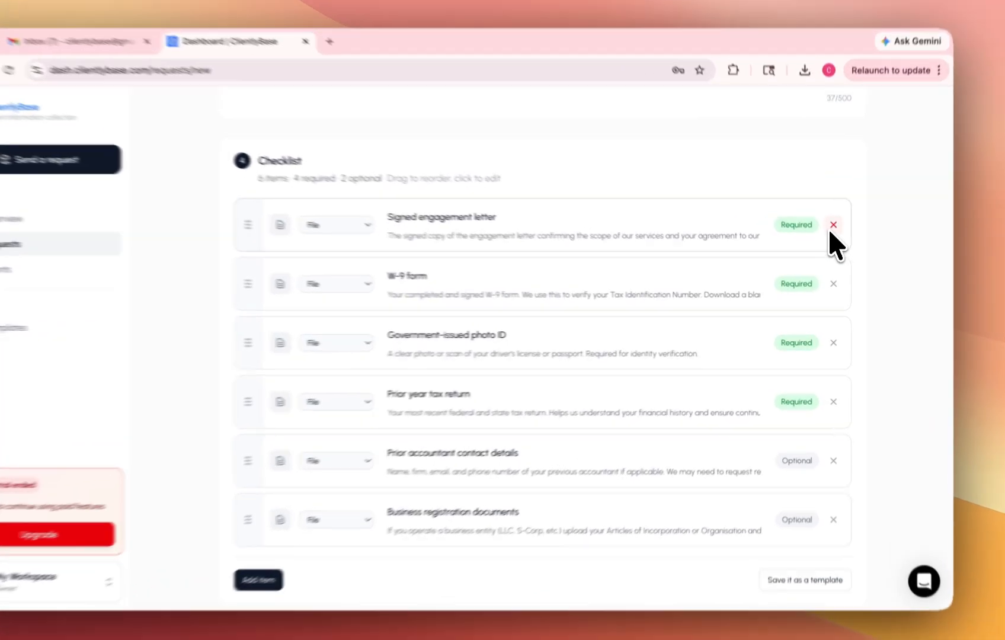
{"action": "left_click", "coordinate": [833, 238]}
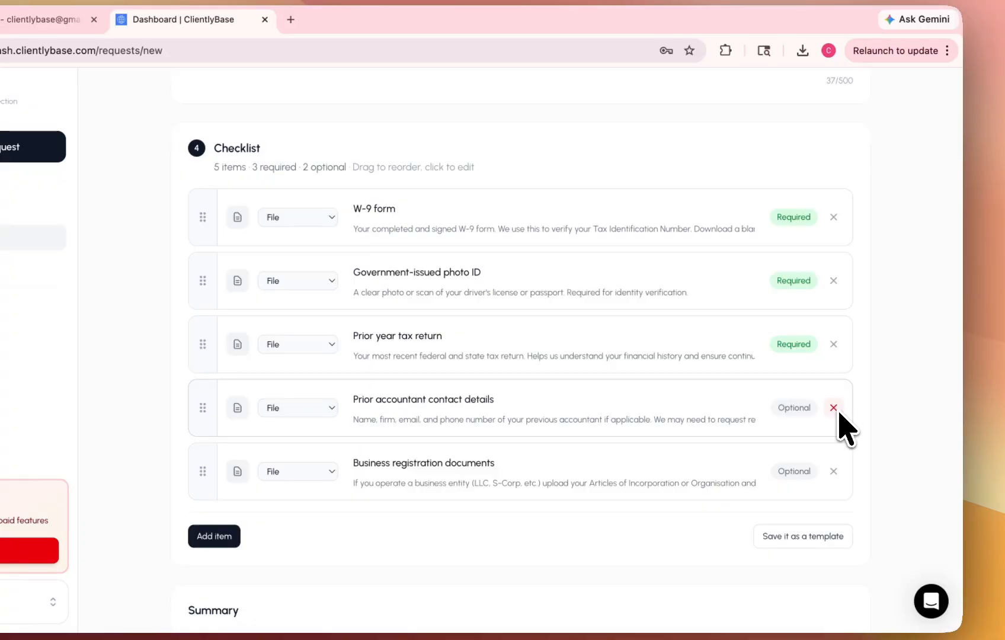
{"action": "left_click", "coordinate": [833, 472]}
{"action": "left_click", "coordinate": [833, 344]}
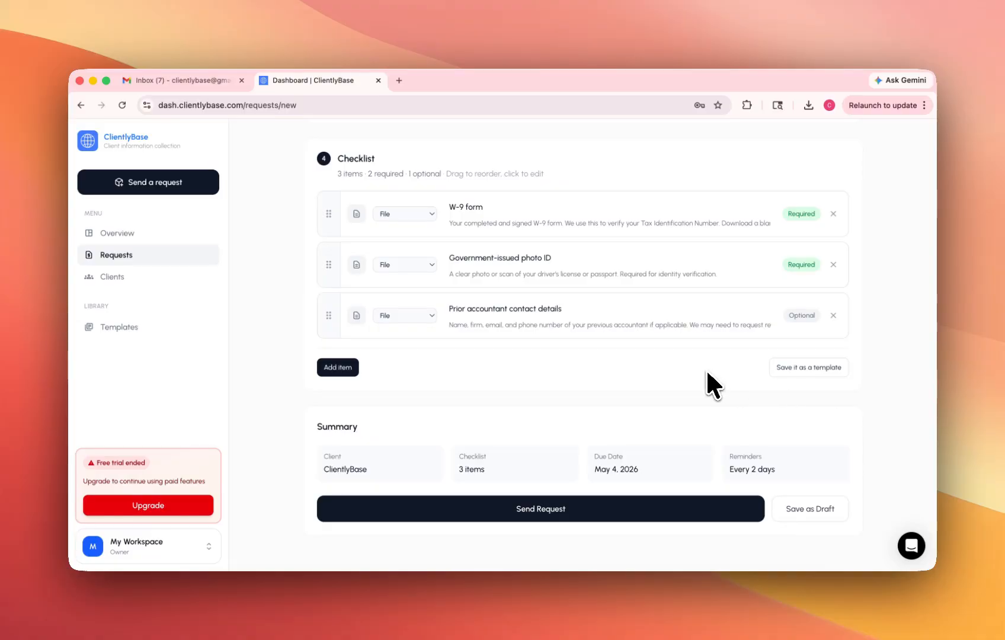
Check the request summary and send the request to the client.
{"action": "scroll", "coordinate": [610, 382], "scroll_direction": "down", "scroll_amount": 2}
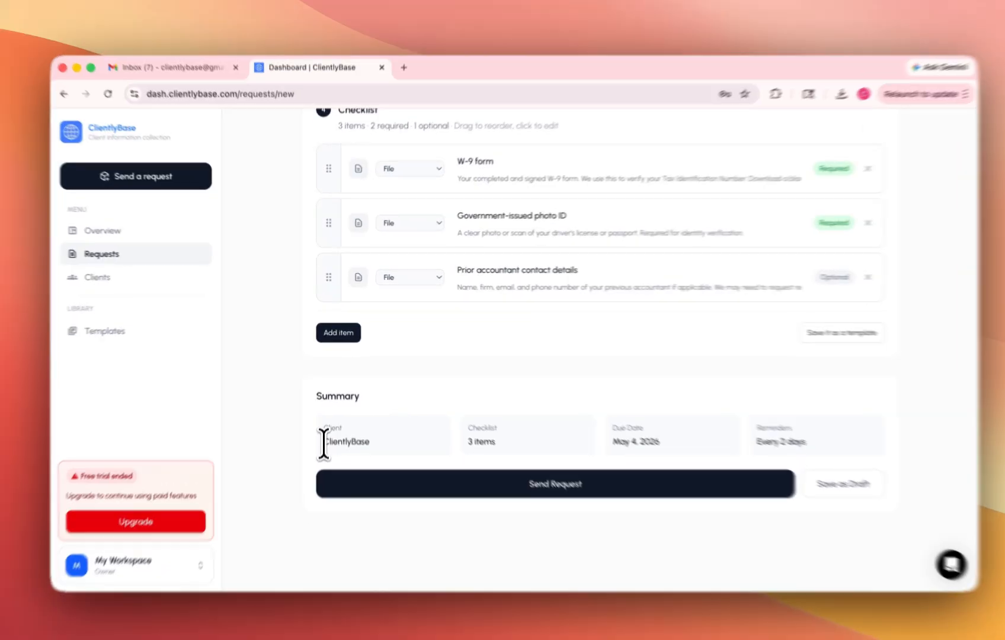
{"action": "left_click_drag", "start_coordinate": [321, 432], "coordinate": [389, 432]}
{"action": "left_click", "coordinate": [409, 429]}
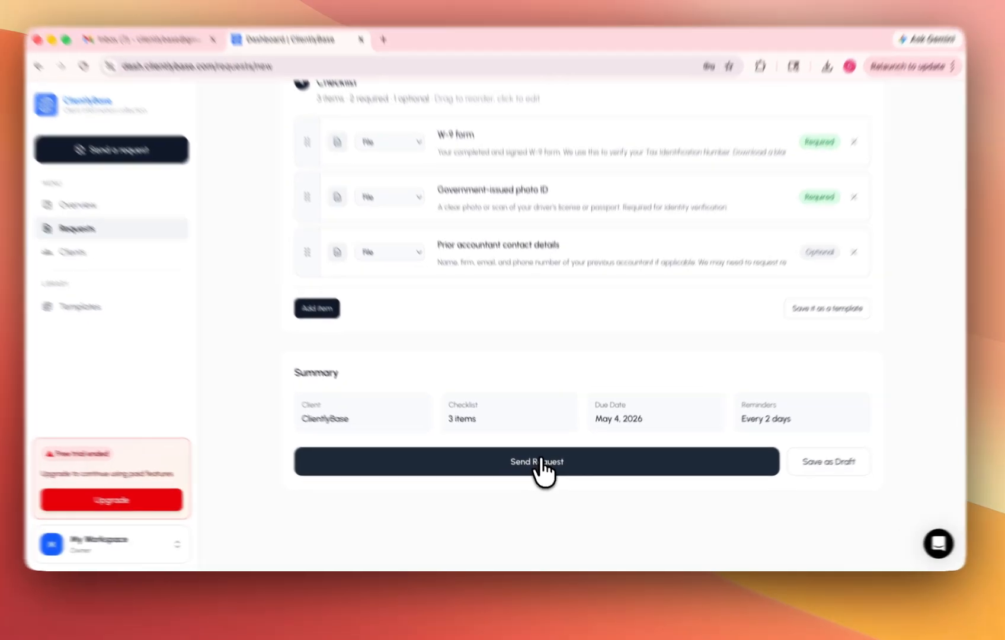
{"action": "left_click", "coordinate": [543, 469]}
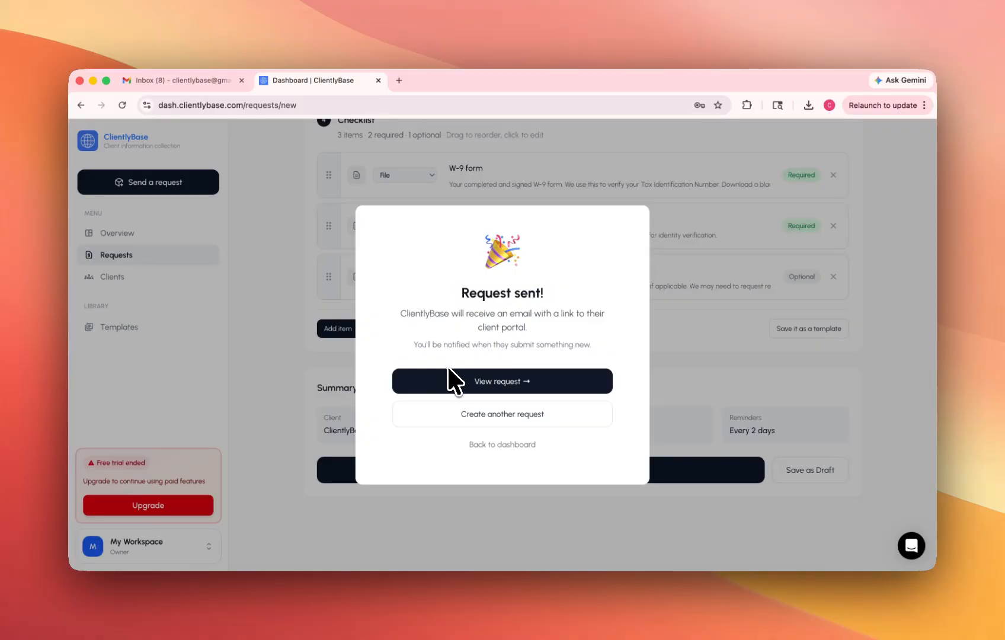
Open the sent request and review the status of its checklist items.
{"action": "left_click", "coordinate": [505, 379]}
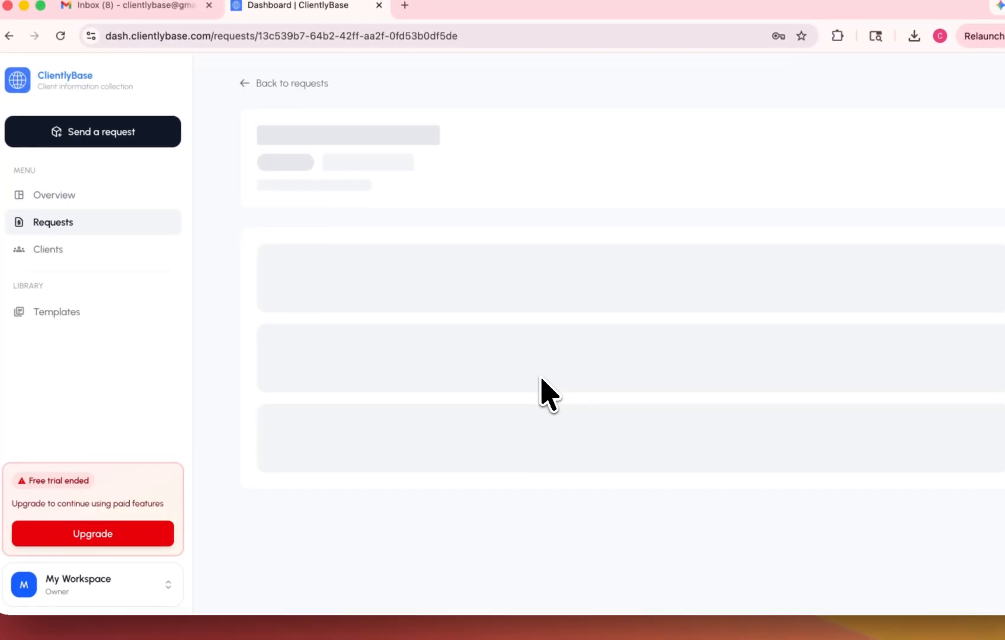
{"action": "scroll", "coordinate": [492, 328], "scroll_direction": "down", "scroll_amount": 5}
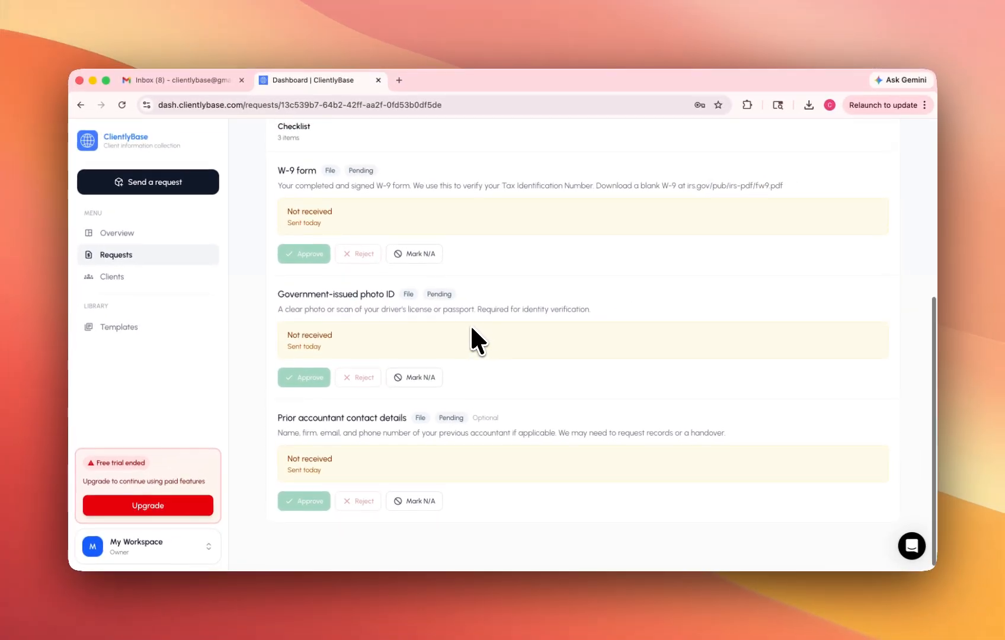
Review the activity log of the sent Client onboarding request, and return to its checklist.
{"action": "scroll", "coordinate": [471, 332], "scroll_direction": "up", "scroll_amount": 3}
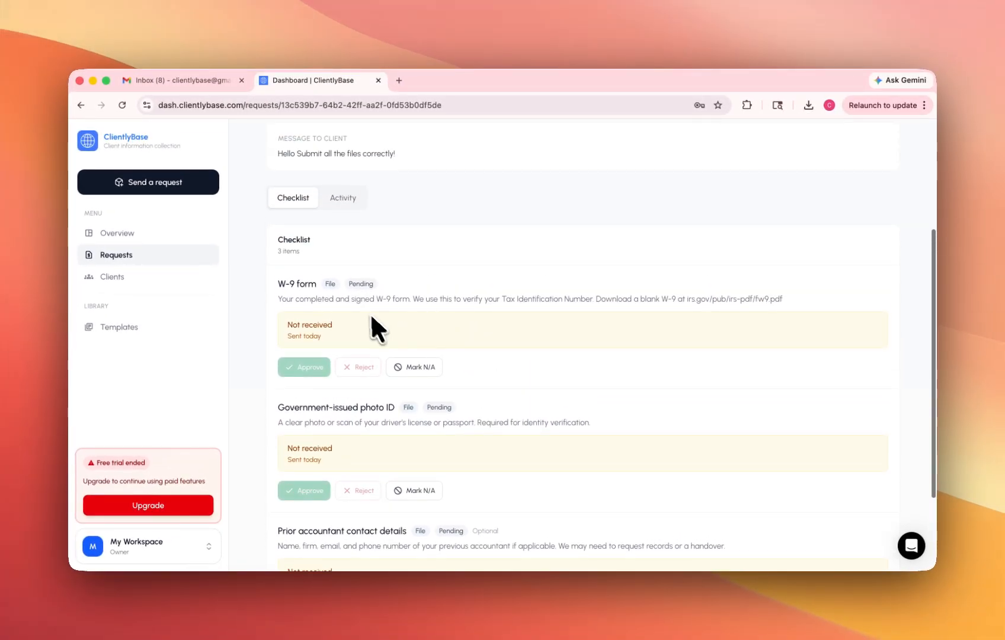
{"action": "scroll", "coordinate": [572, 429], "scroll_direction": "up", "scroll_amount": 3}
{"action": "scroll", "coordinate": [572, 422], "scroll_direction": "up", "scroll_amount": 1}
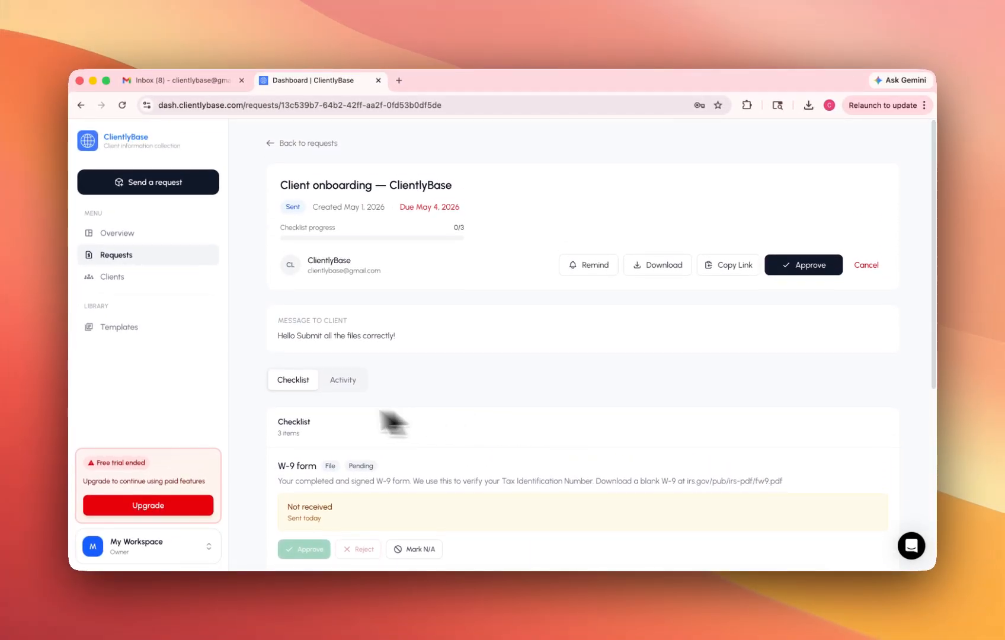
{"action": "left_click", "coordinate": [338, 379]}
{"action": "scroll", "coordinate": [572, 442], "scroll_direction": "down", "scroll_amount": 2}
{"action": "scroll", "coordinate": [534, 432], "scroll_direction": "up", "scroll_amount": 1}
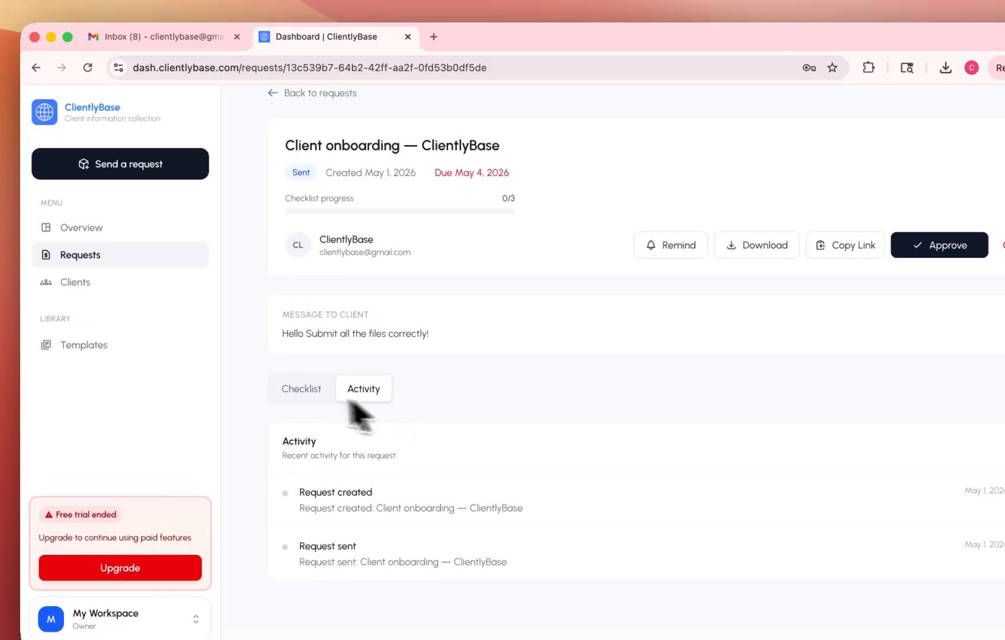
{"action": "left_click", "coordinate": [299, 391]}
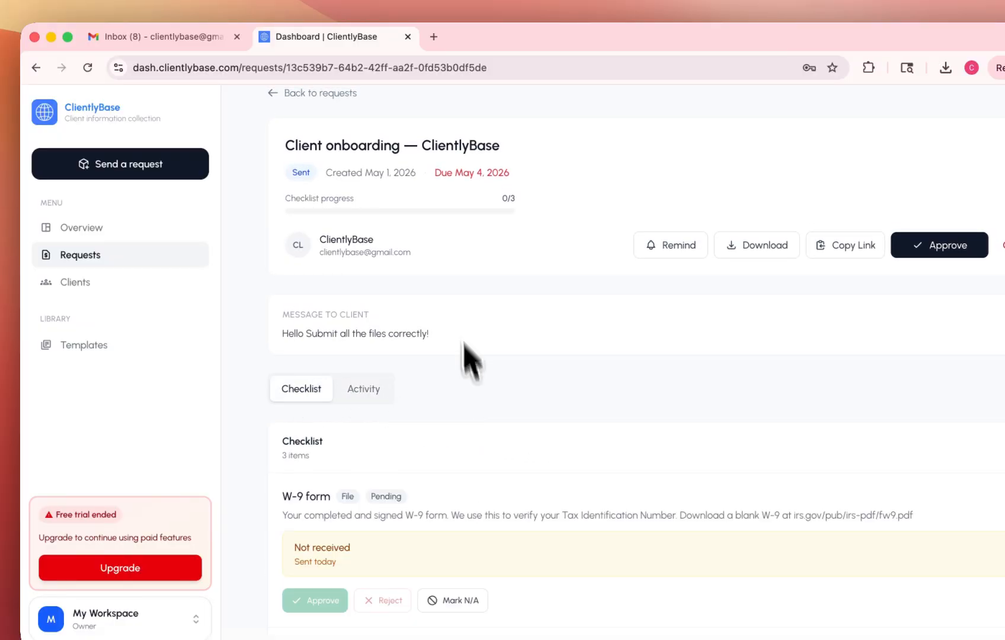
Switch to Gmail, read the "New request: Client onboarding — ClientlyBase" email and open the request from it.
{"action": "left_click", "coordinate": [194, 36]}
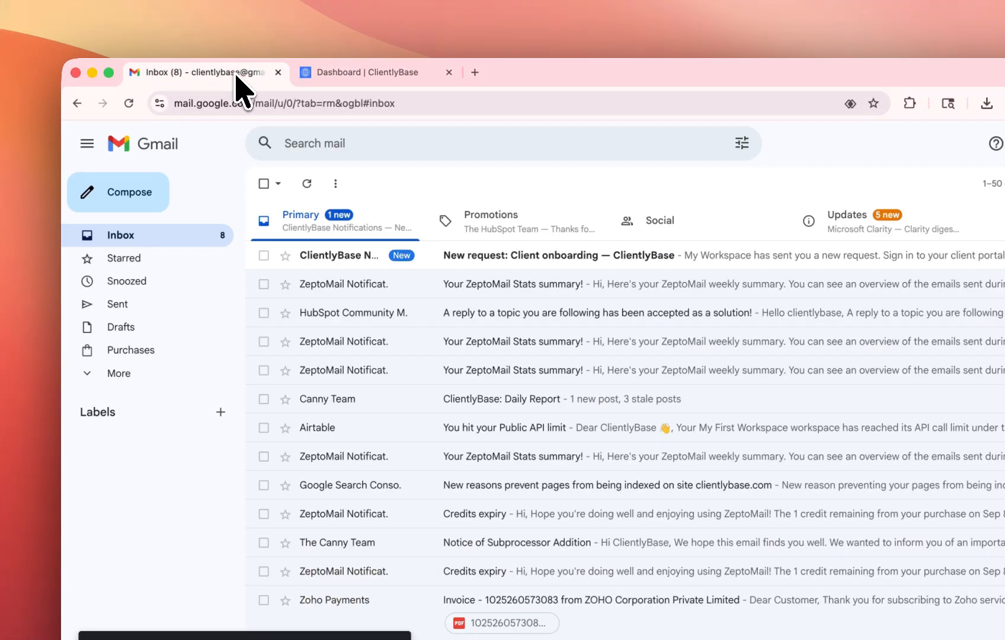
{"action": "left_click", "coordinate": [482, 259]}
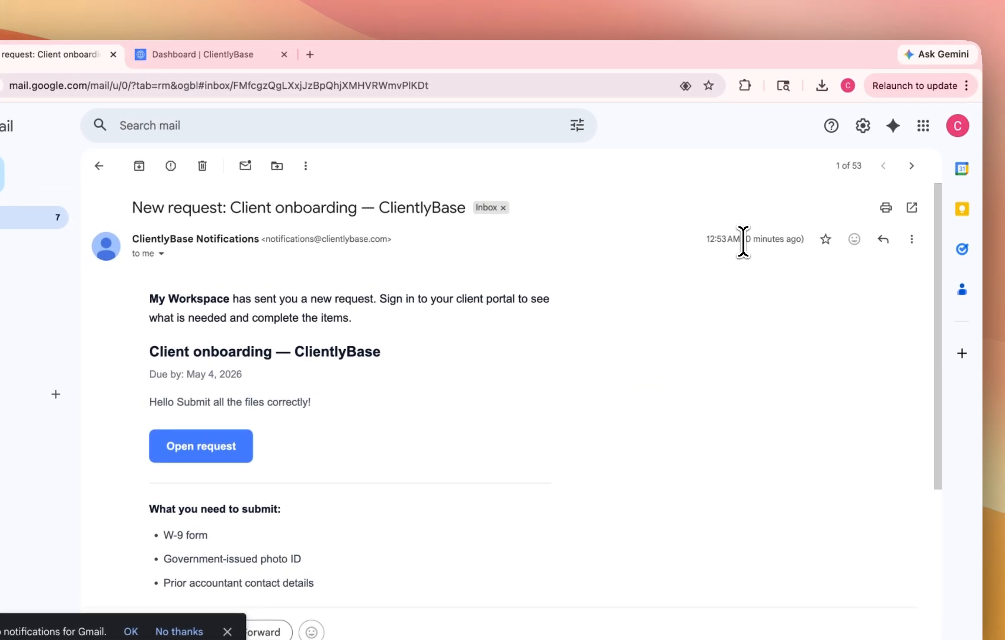
{"action": "left_click_drag", "start_coordinate": [743, 240], "coordinate": [766, 239]}
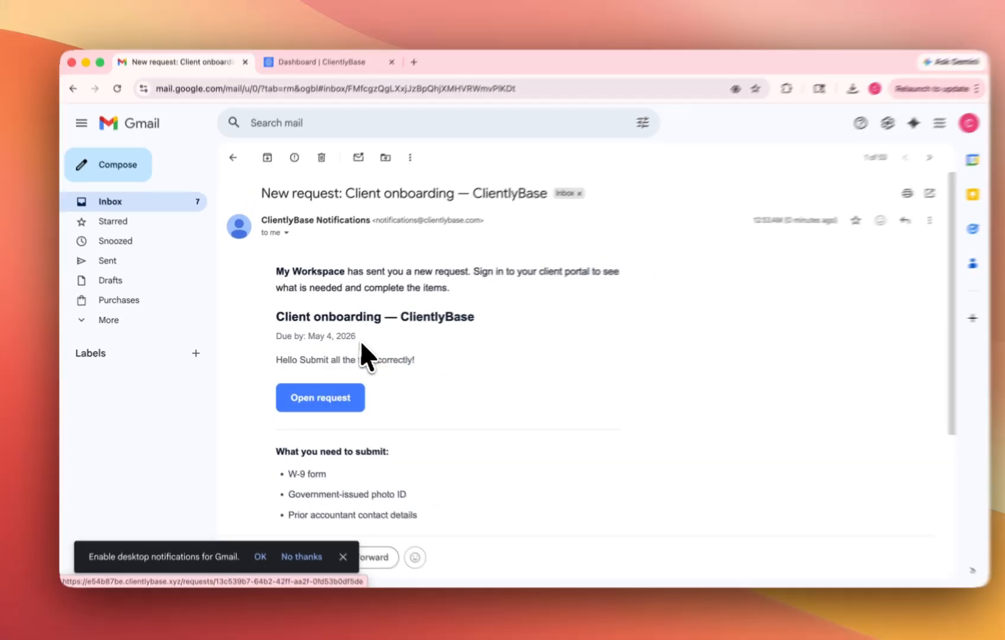
{"action": "scroll", "coordinate": [373, 320], "scroll_direction": "down", "scroll_amount": 3}
{"action": "scroll", "coordinate": [373, 317], "scroll_direction": "up", "scroll_amount": 2}
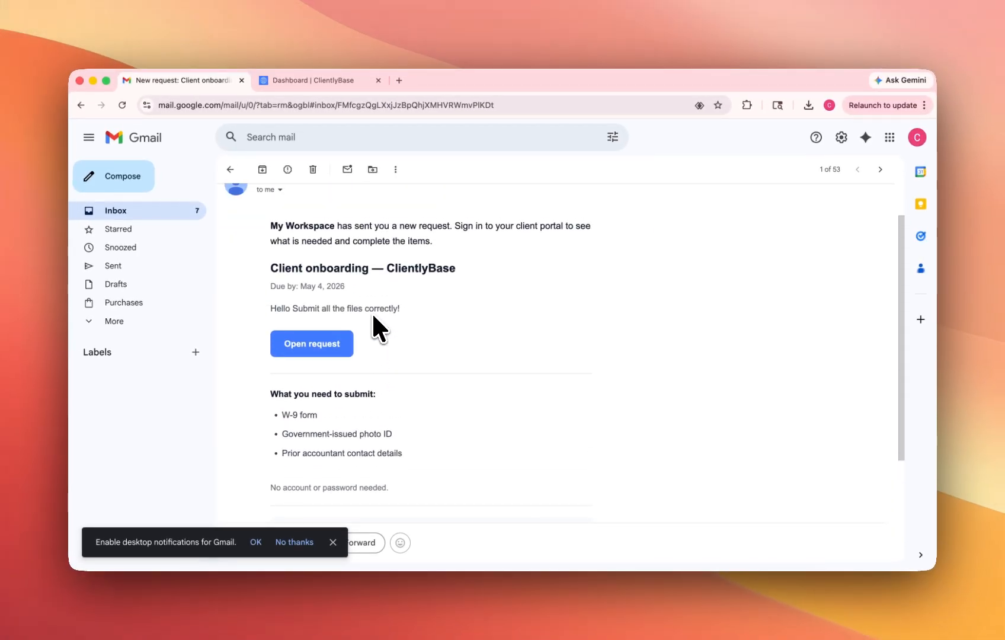
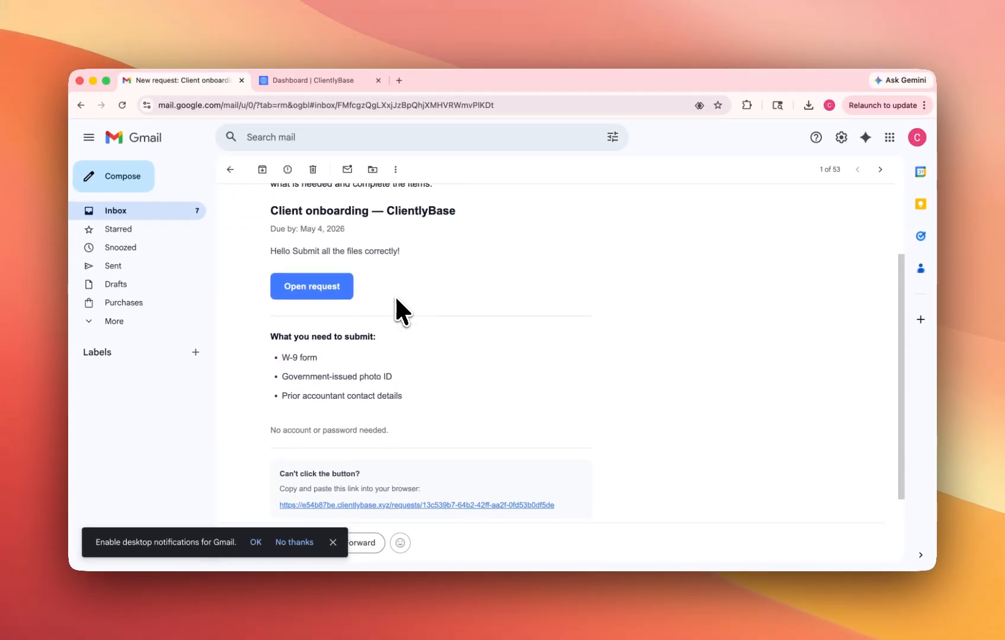
{"action": "scroll", "coordinate": [397, 308], "scroll_direction": "up", "scroll_amount": 3}
{"action": "left_click", "coordinate": [330, 377]}
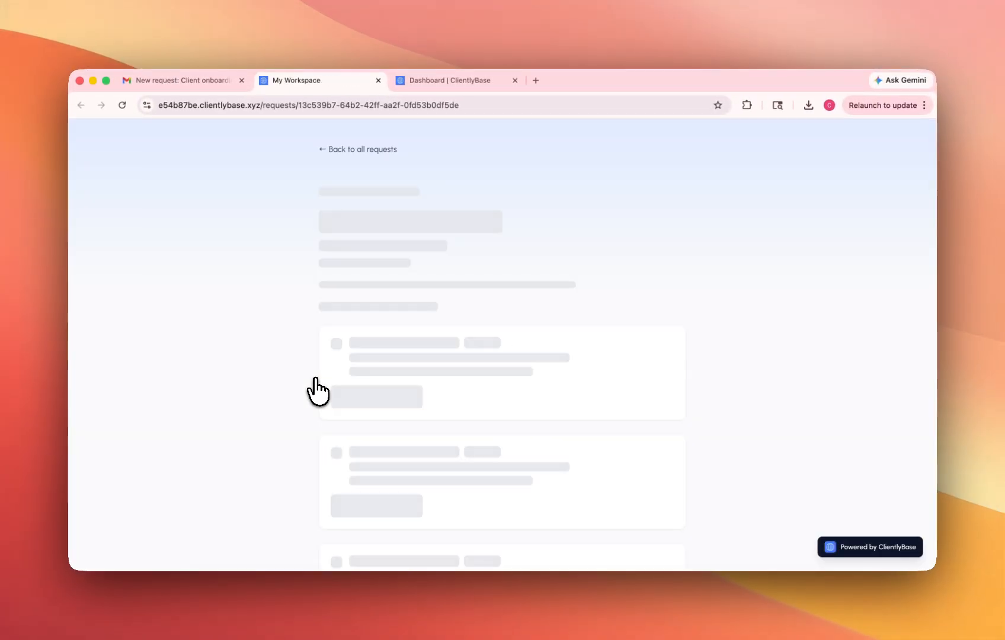
Read the W-9 form item's instructions in the client portal and upload bb-feb-14-invoice.pdf from Downloads for it.
{"action": "scroll", "coordinate": [536, 358], "scroll_direction": "down", "scroll_amount": 5}
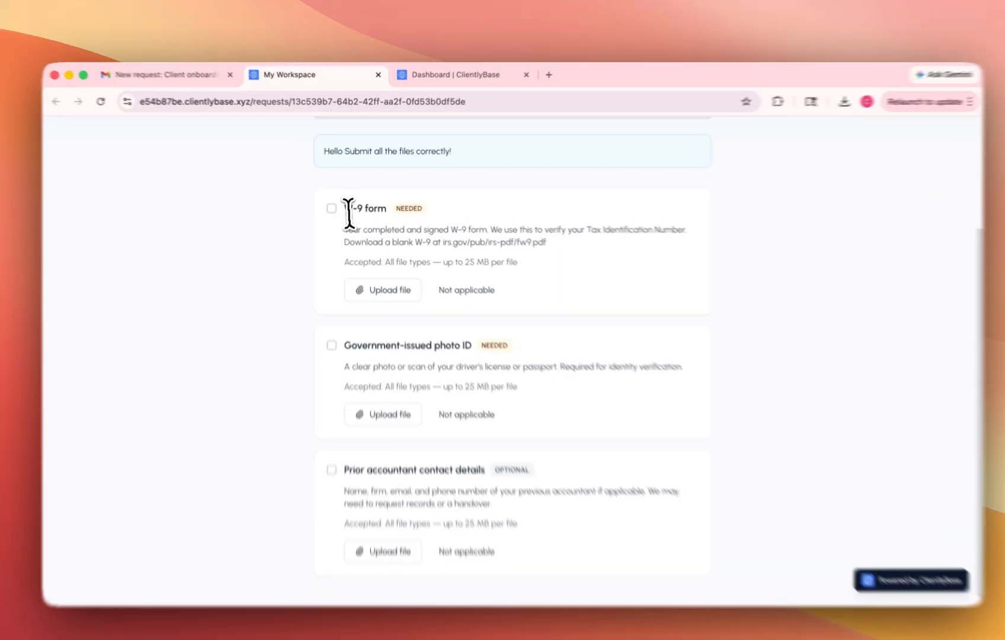
{"action": "left_click_drag", "start_coordinate": [347, 204], "coordinate": [378, 207]}
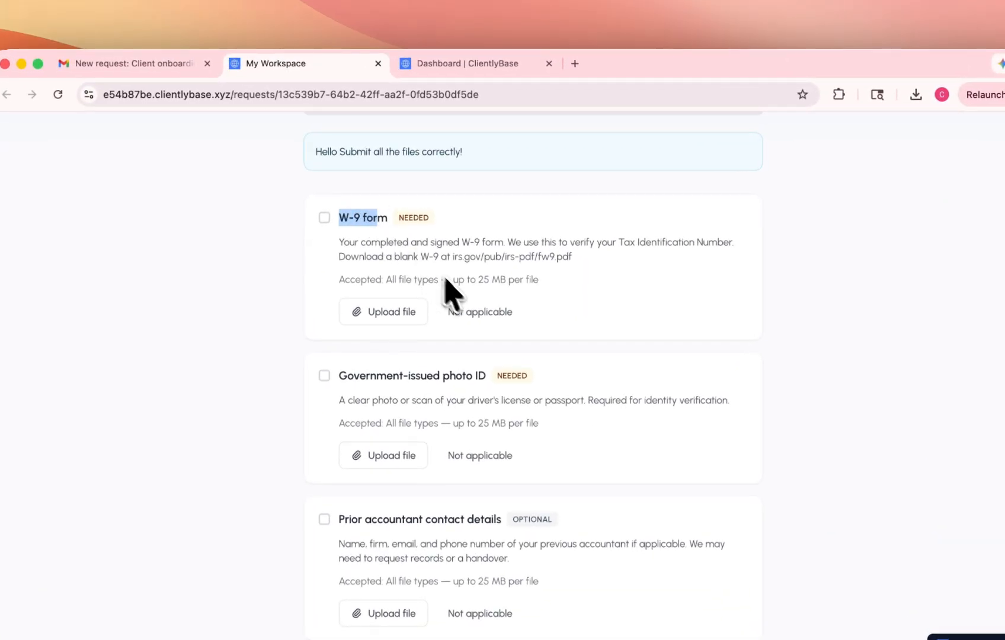
{"action": "left_click_drag", "start_coordinate": [350, 243], "coordinate": [526, 257]}
{"action": "left_click", "coordinate": [526, 258]}
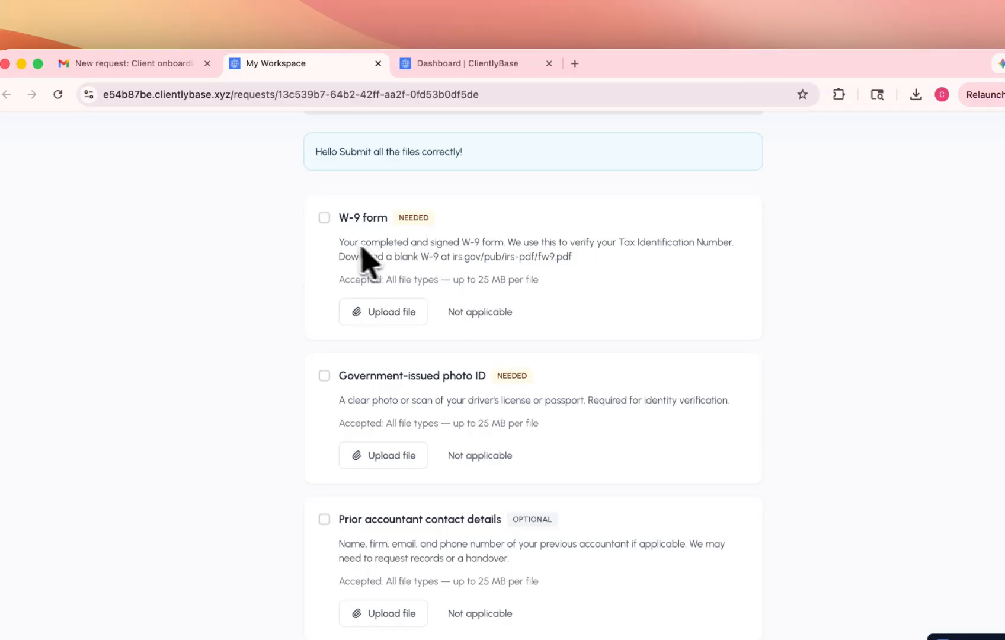
{"action": "left_click", "coordinate": [374, 316]}
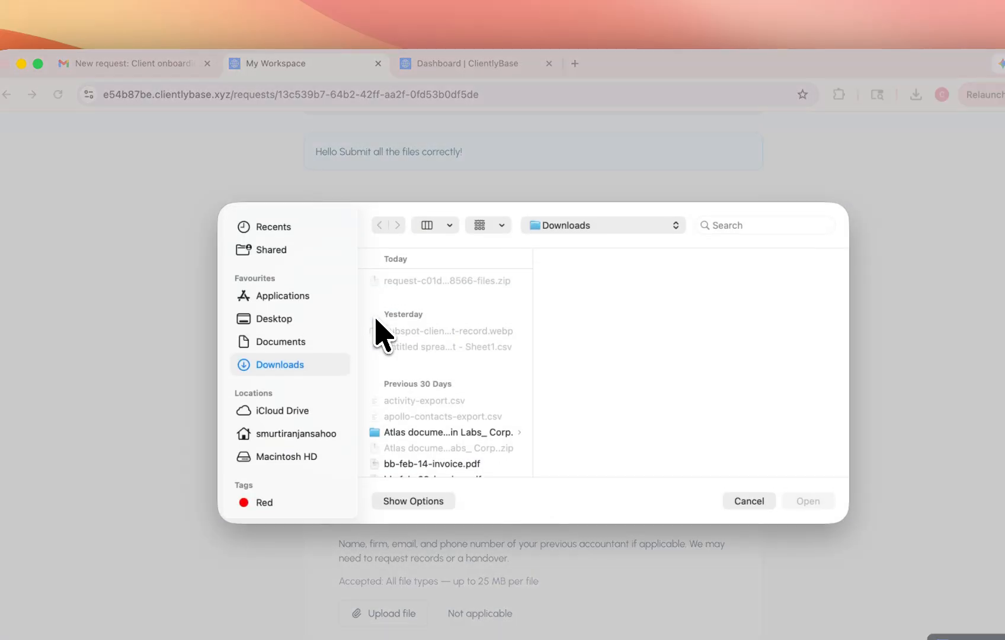
{"action": "scroll", "coordinate": [439, 399], "scroll_direction": "down", "scroll_amount": 2}
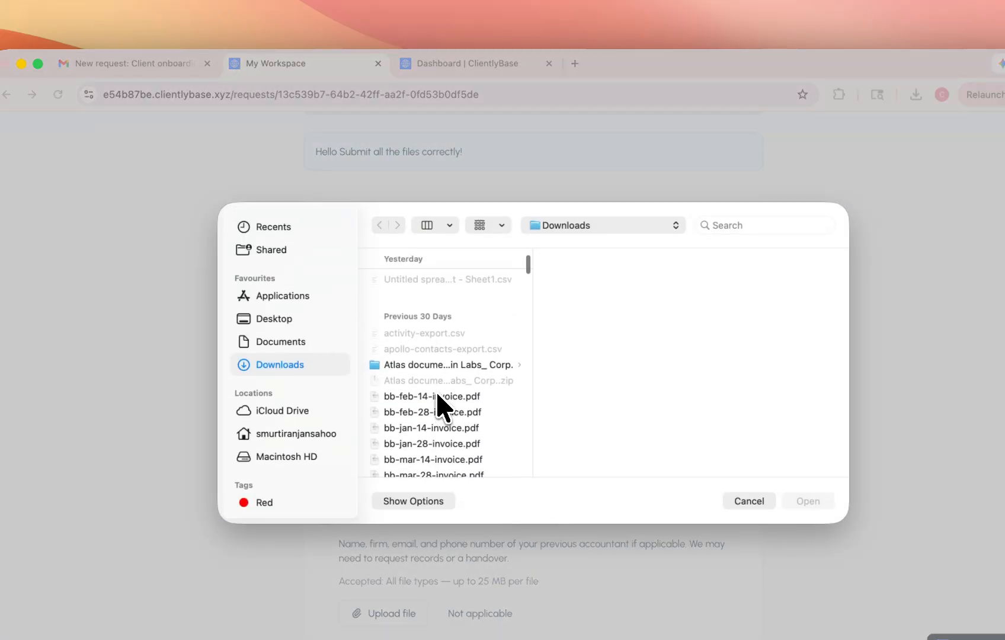
{"action": "left_click", "coordinate": [439, 400]}
{"action": "left_click", "coordinate": [746, 434]}
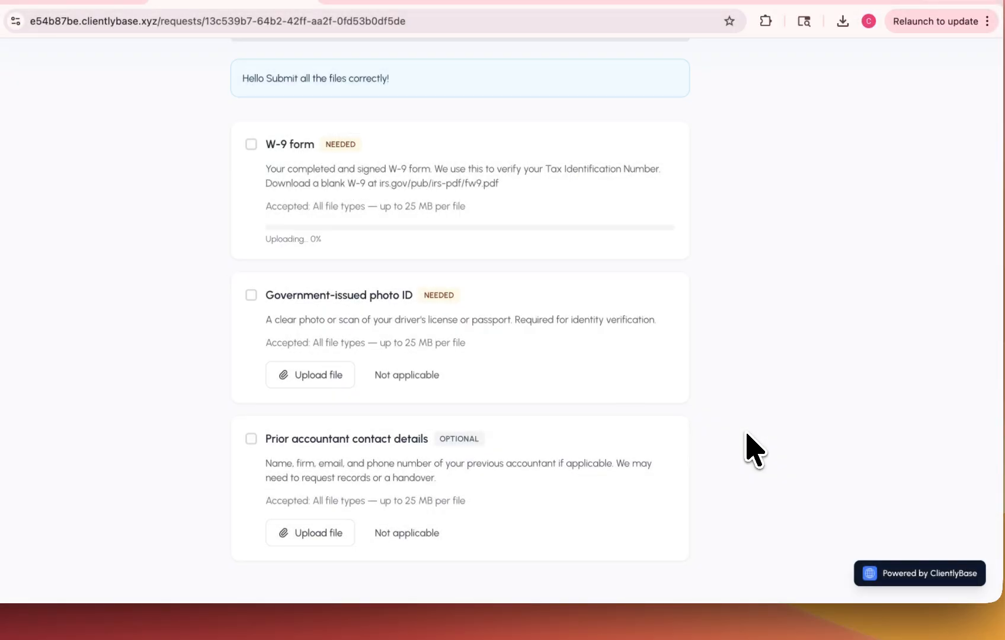
Upload "Screenshot 2026-04-23 at 10.24.16 PM.png" from the recent files for the Government-issued photo ID item.
{"action": "left_click", "coordinate": [358, 406]}
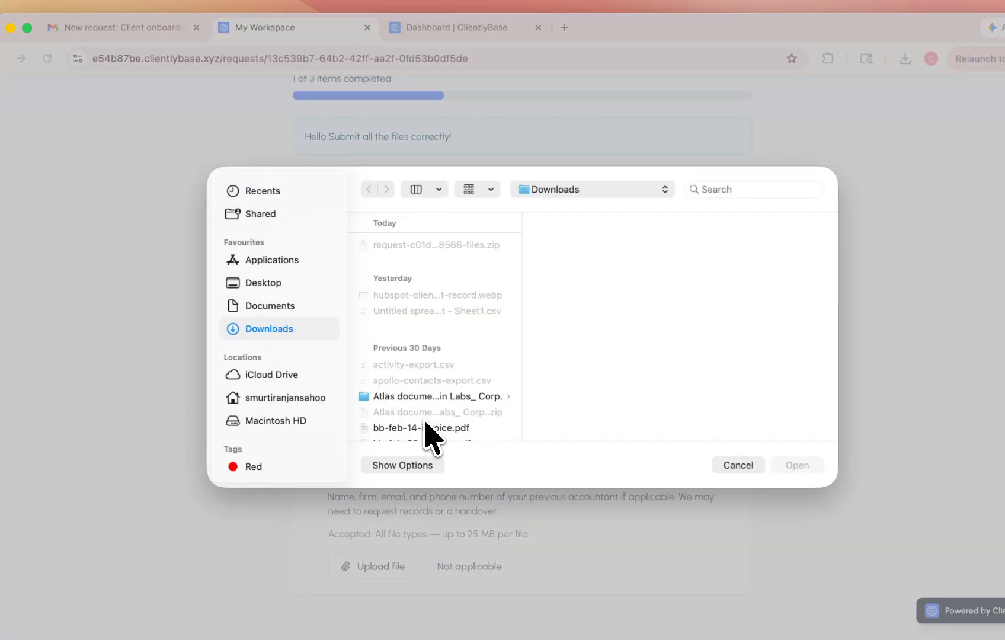
{"action": "left_click", "coordinate": [276, 193]}
{"action": "left_click", "coordinate": [419, 260]}
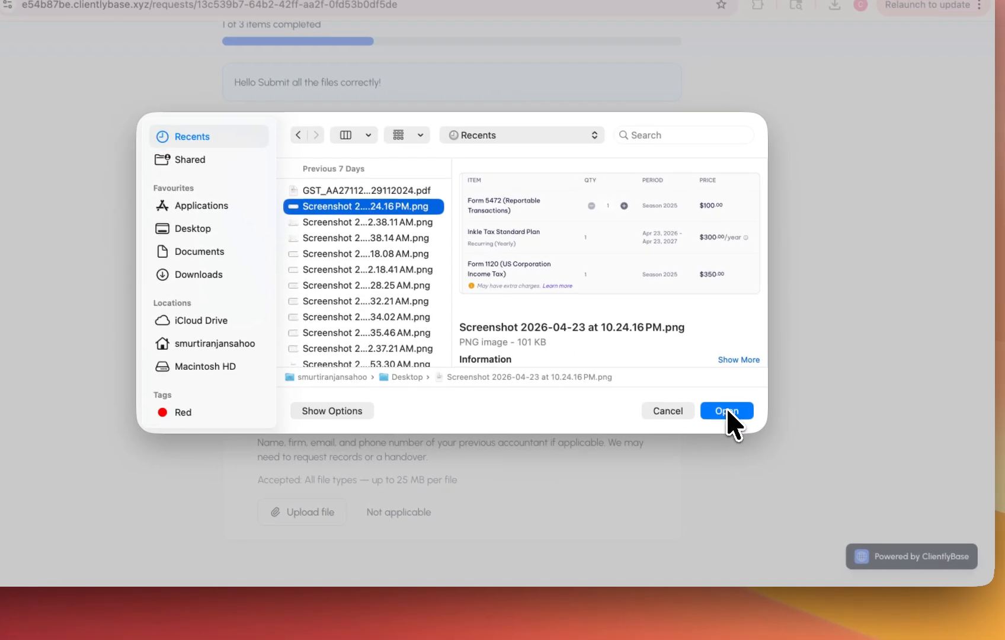
{"action": "left_click", "coordinate": [797, 465]}
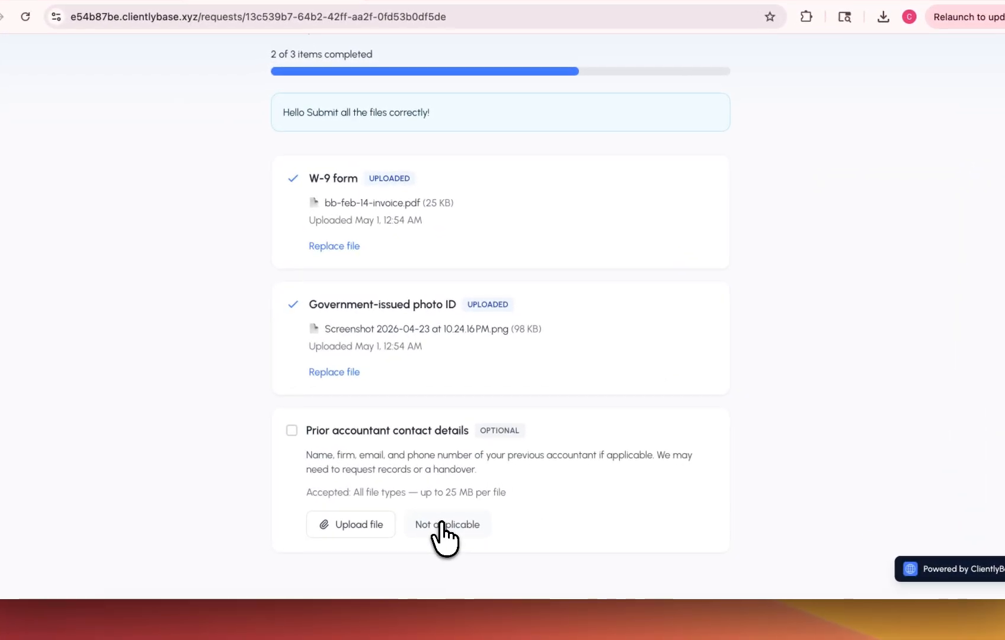
Mark the Prior accountant contact details item as not applicable, and return to the portal home to check the completed requests.
{"action": "left_click", "coordinate": [442, 526]}
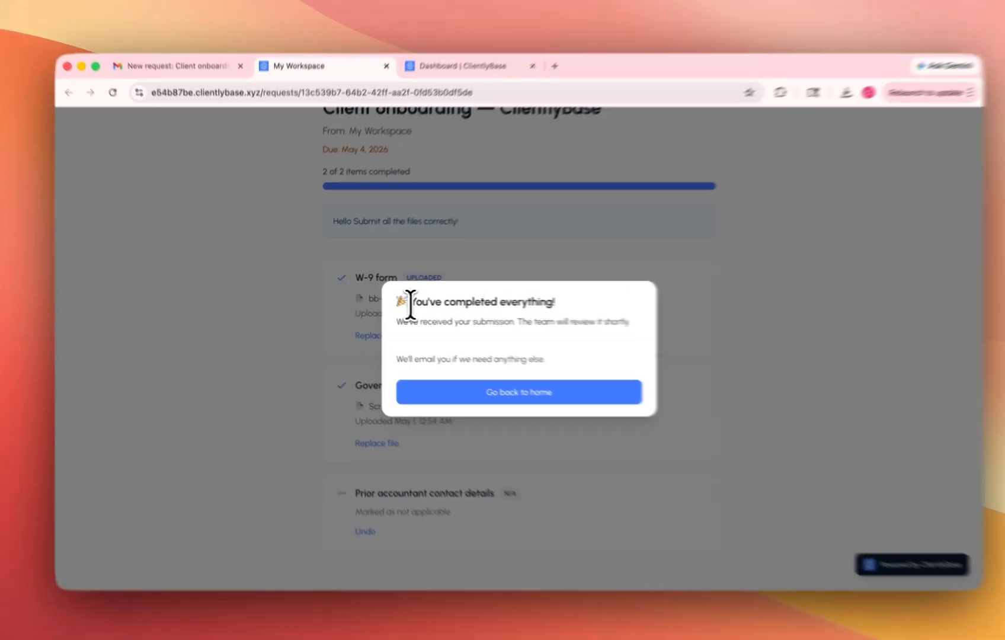
{"action": "left_click_drag", "start_coordinate": [401, 303], "coordinate": [540, 303]}
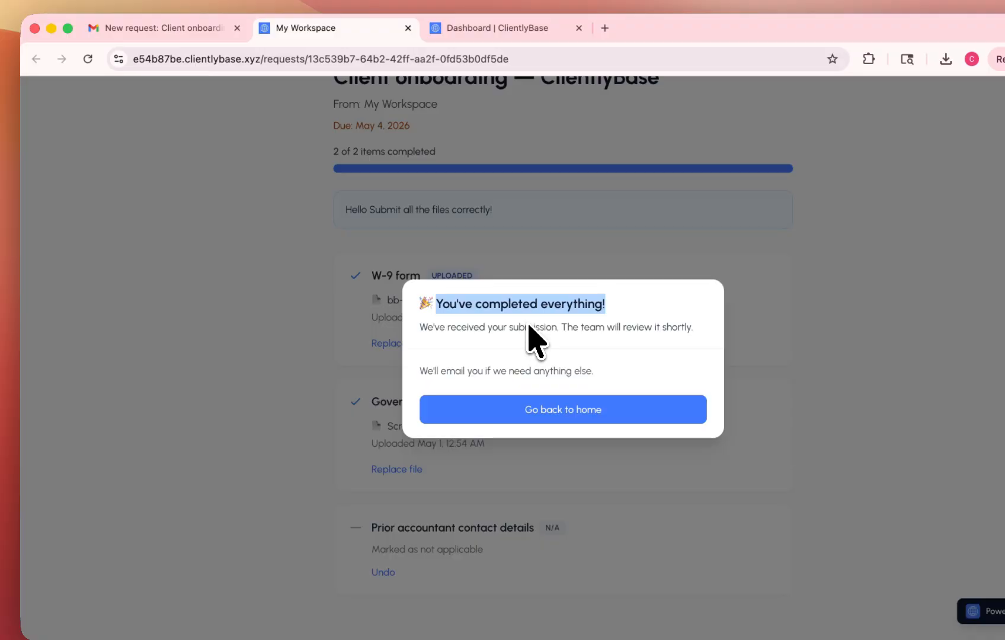
{"action": "left_click", "coordinate": [588, 408]}
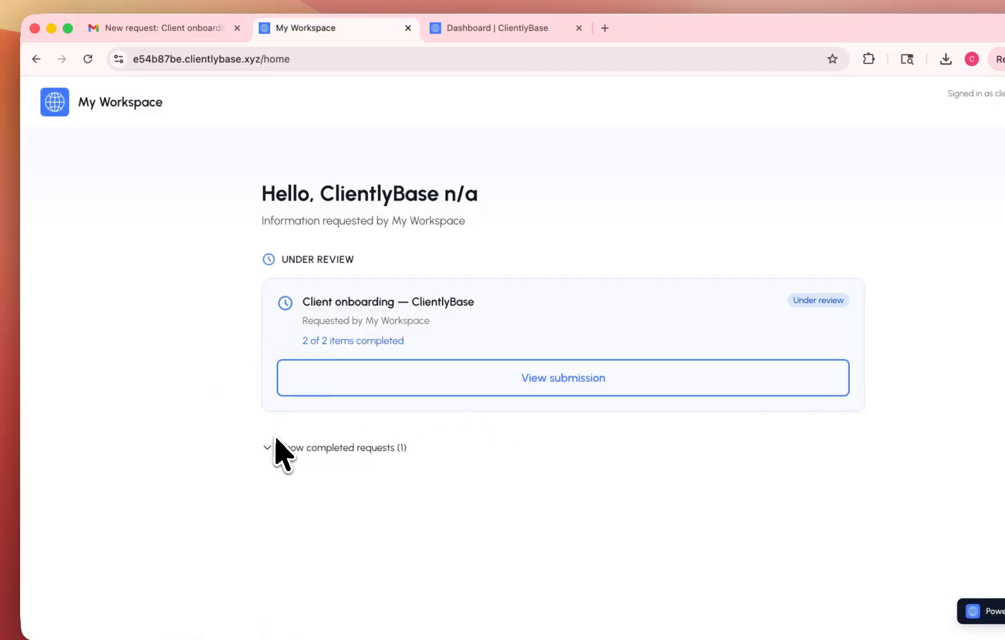
{"action": "left_click", "coordinate": [285, 449]}
{"action": "left_click", "coordinate": [285, 448]}
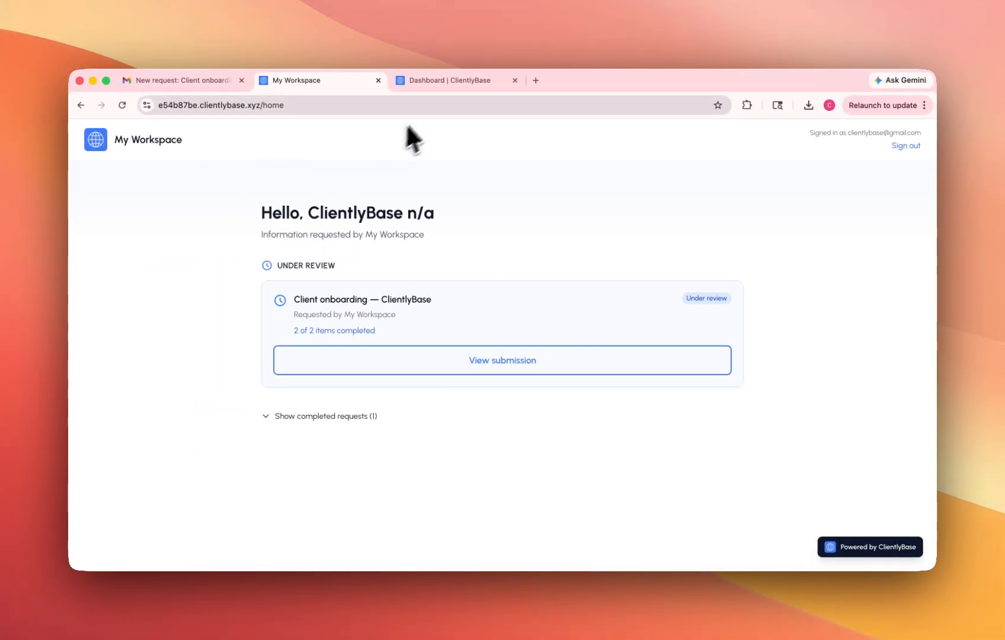
Switch back to the ClientlyBase dashboard, review the client's submitted checklist items and inspect the W-9 form's rejection option without rejecting it.
{"action": "left_click", "coordinate": [436, 80]}
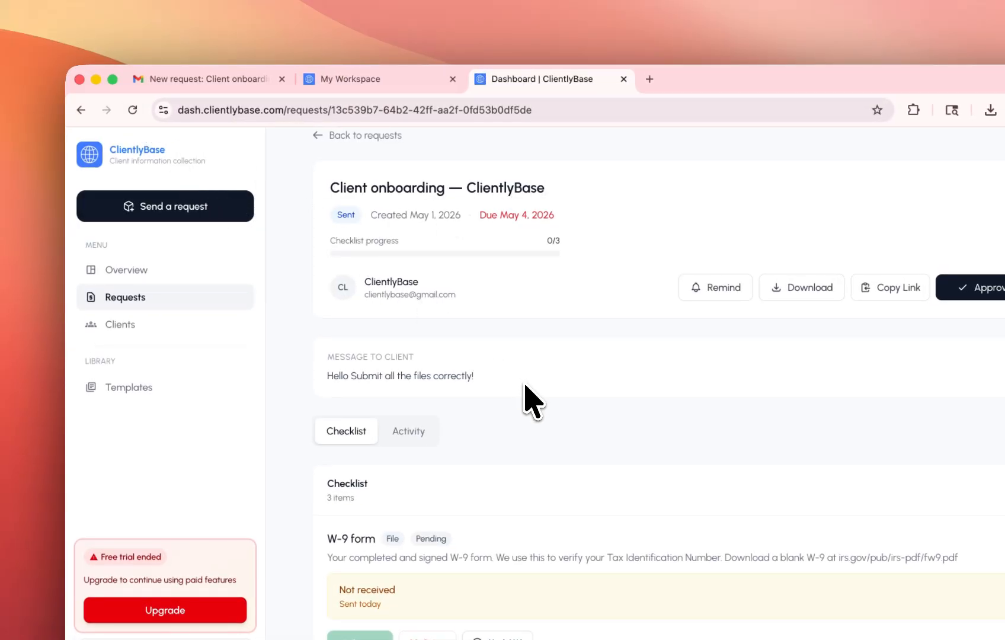
{"action": "scroll", "coordinate": [524, 386], "scroll_direction": "down", "scroll_amount": 5}
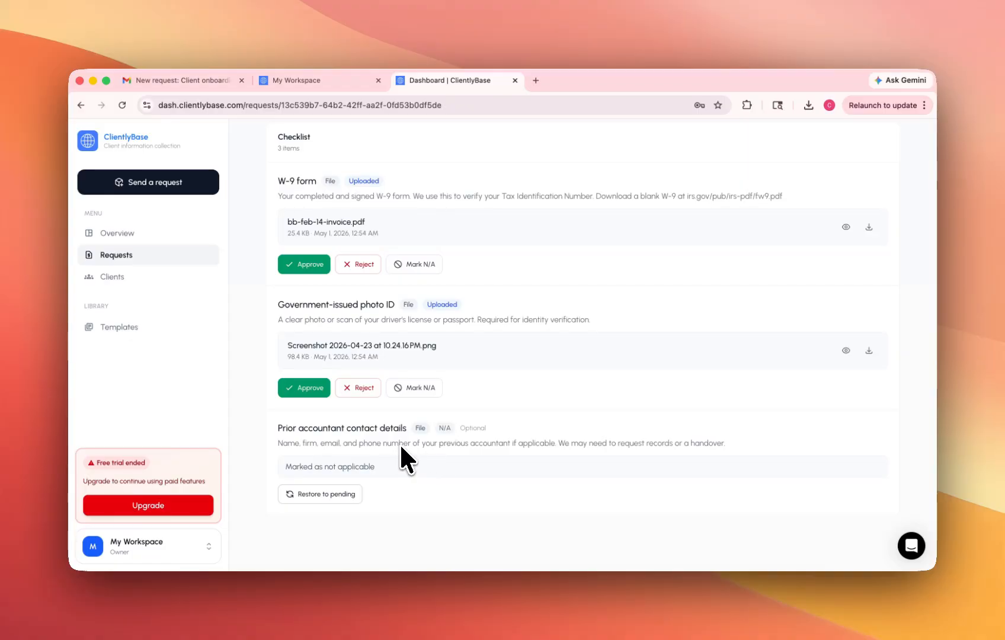
{"action": "scroll", "coordinate": [394, 477], "scroll_direction": "up", "scroll_amount": 5}
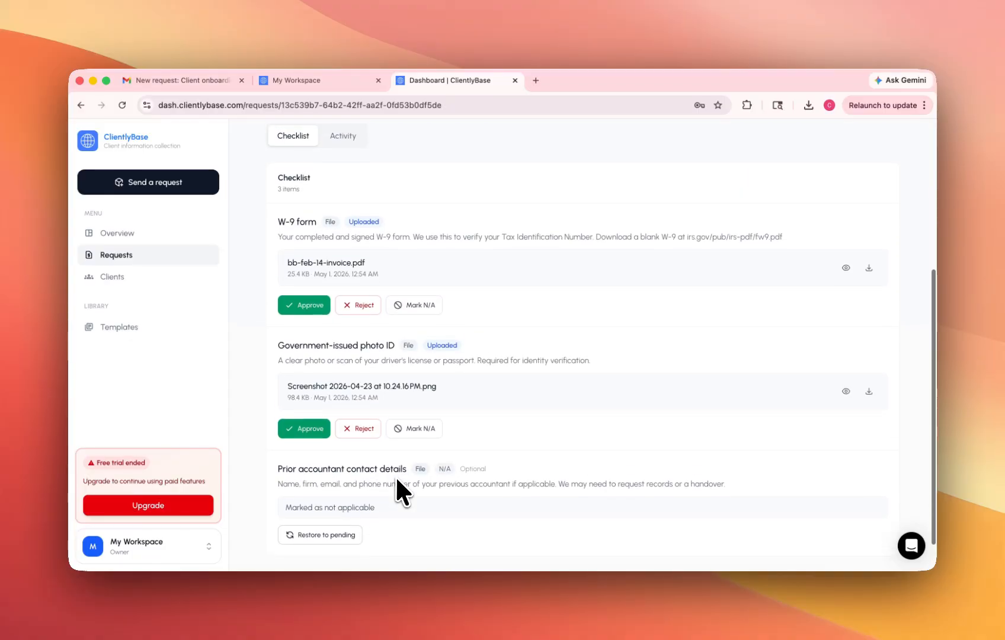
{"action": "scroll", "coordinate": [445, 374], "scroll_direction": "down", "scroll_amount": 3}
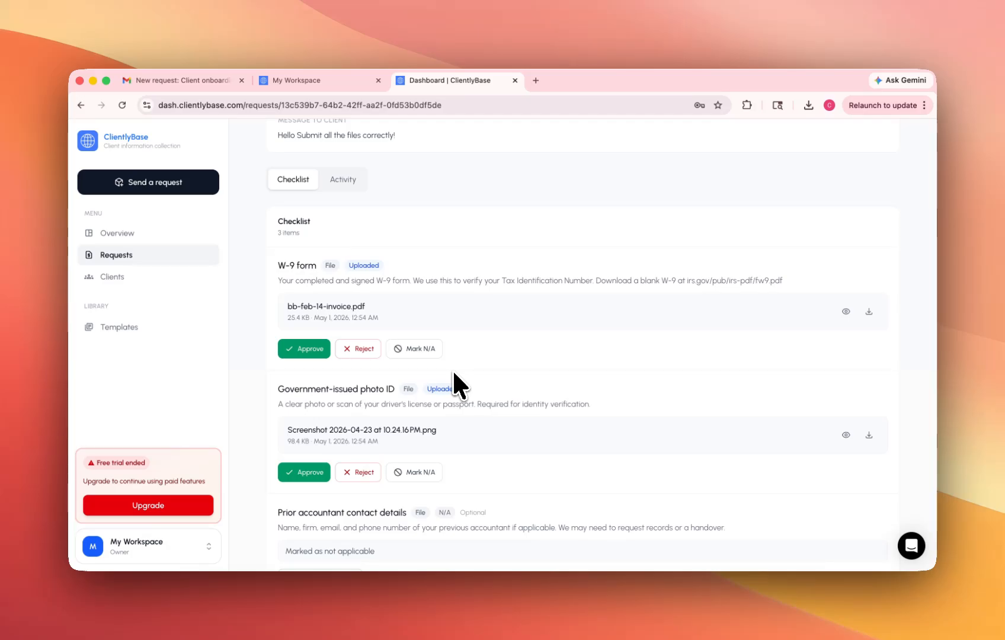
{"action": "scroll", "coordinate": [453, 369], "scroll_direction": "up", "scroll_amount": 1}
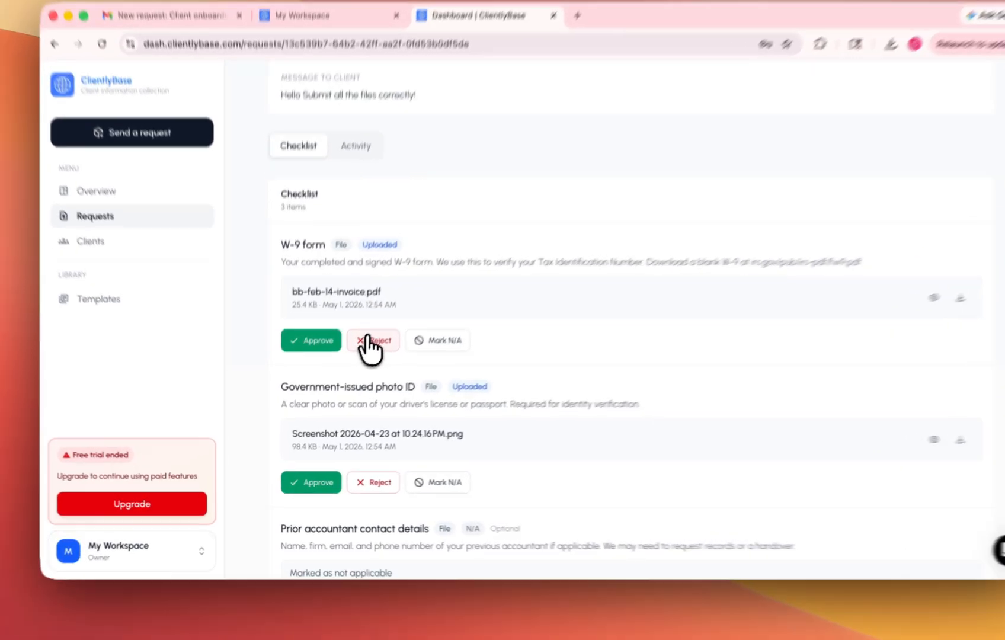
{"action": "left_click", "coordinate": [358, 363]}
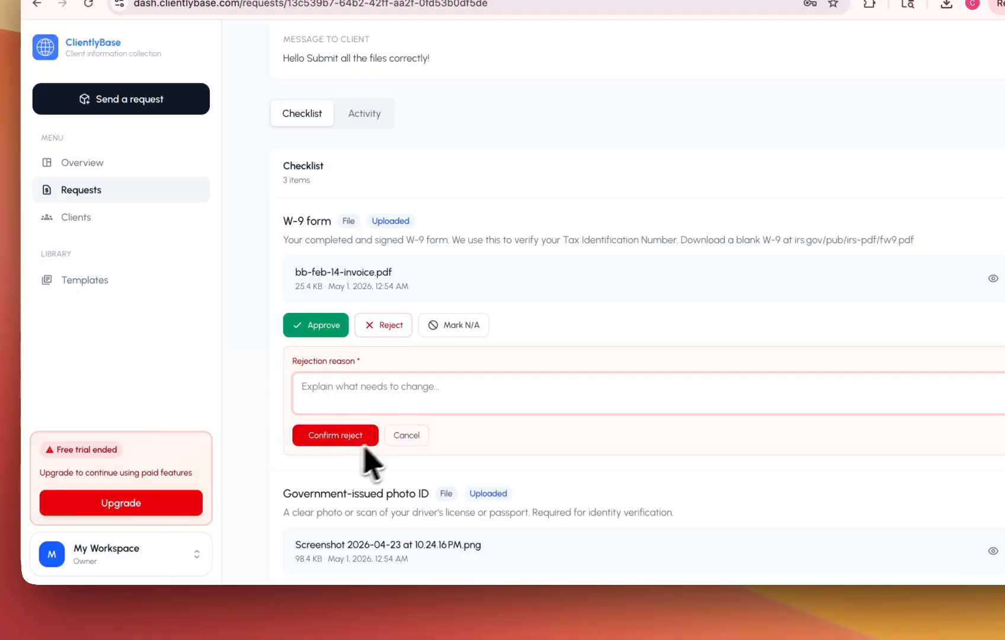
{"action": "left_click", "coordinate": [406, 435]}
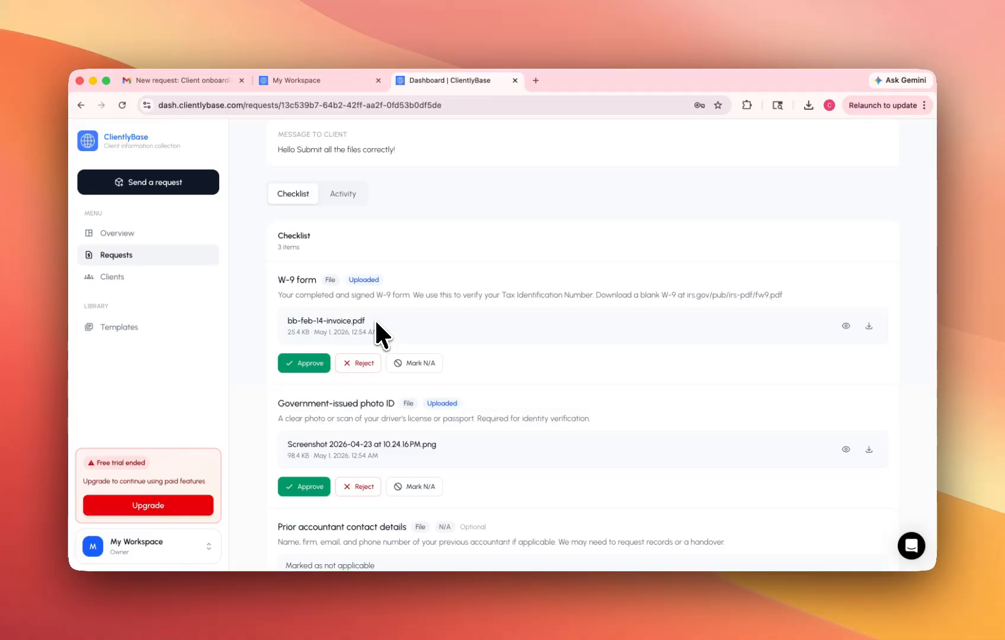
Approve the uploaded files of the Client onboarding request and complete the request.
{"action": "scroll", "coordinate": [376, 323], "scroll_direction": "up", "scroll_amount": 3}
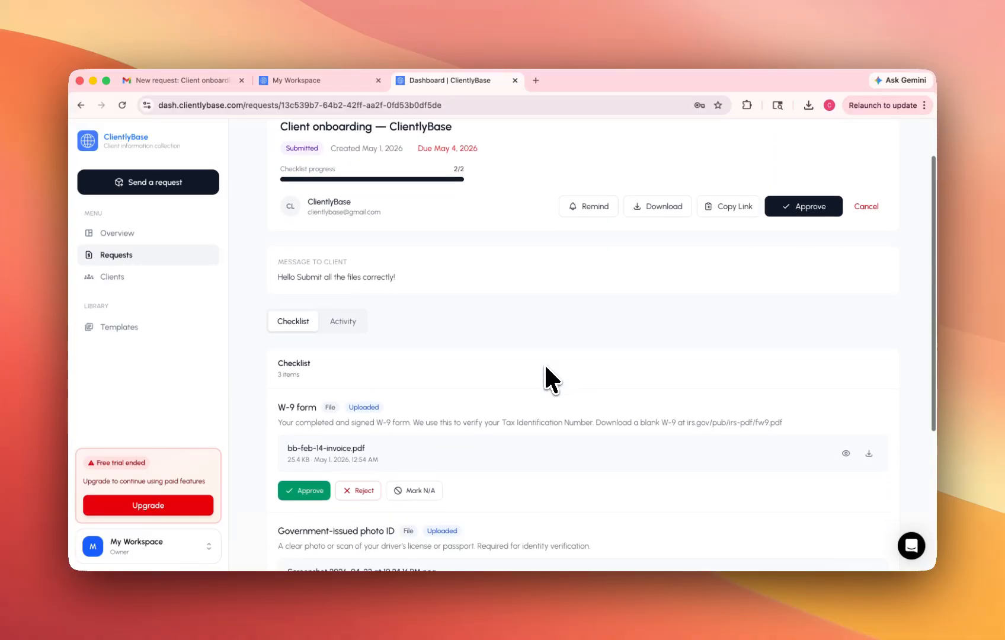
{"action": "scroll", "coordinate": [545, 369], "scroll_direction": "down", "scroll_amount": 3}
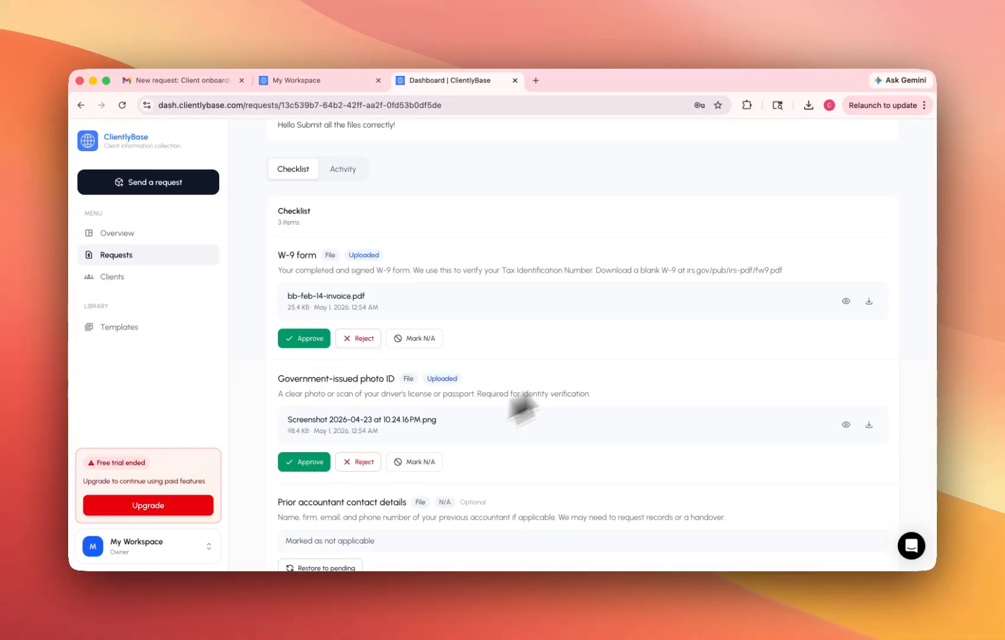
{"action": "scroll", "coordinate": [633, 352], "scroll_direction": "up", "scroll_amount": 5}
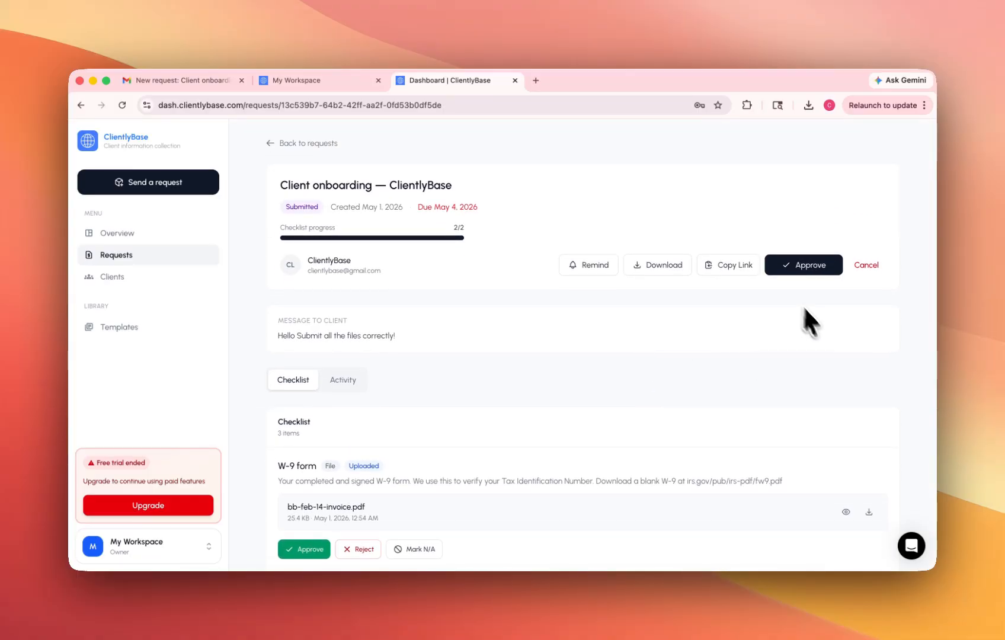
{"action": "left_click", "coordinate": [806, 265]}
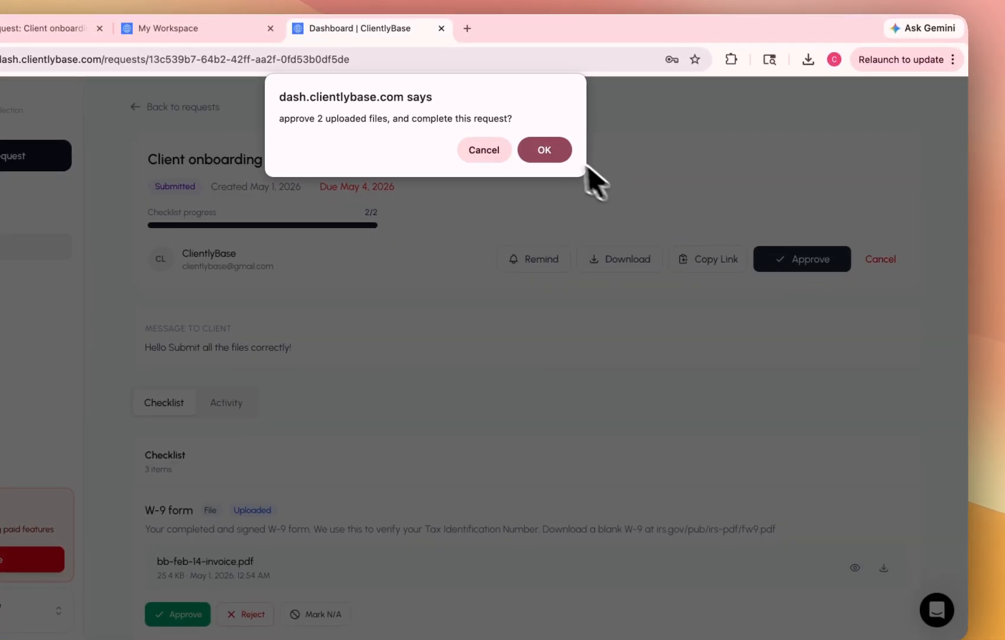
{"action": "left_click", "coordinate": [607, 179]}
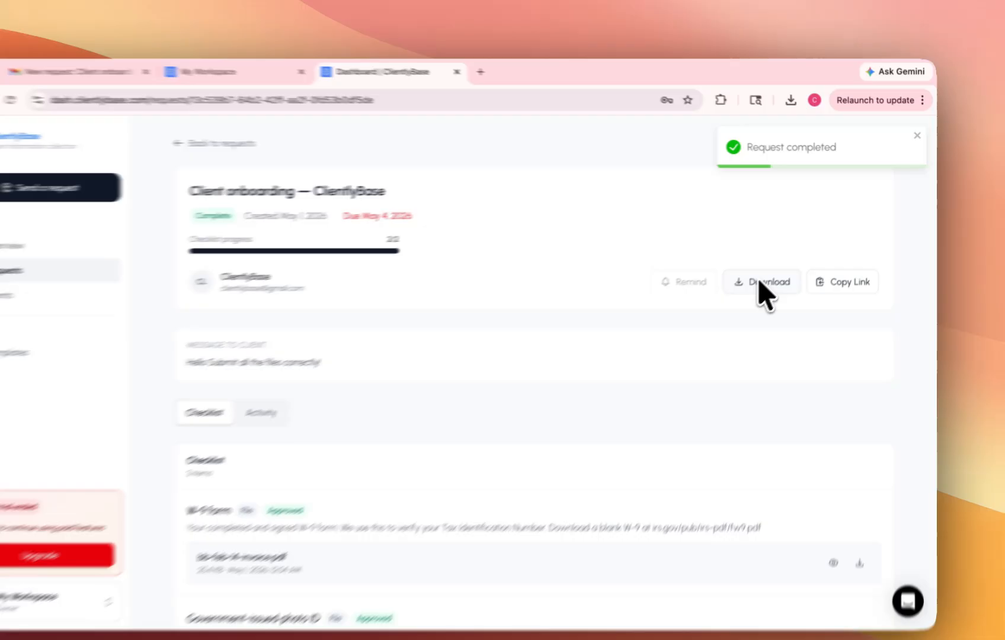
Download the submitted files of the completed Client onboarding request.
{"action": "left_click", "coordinate": [780, 265]}
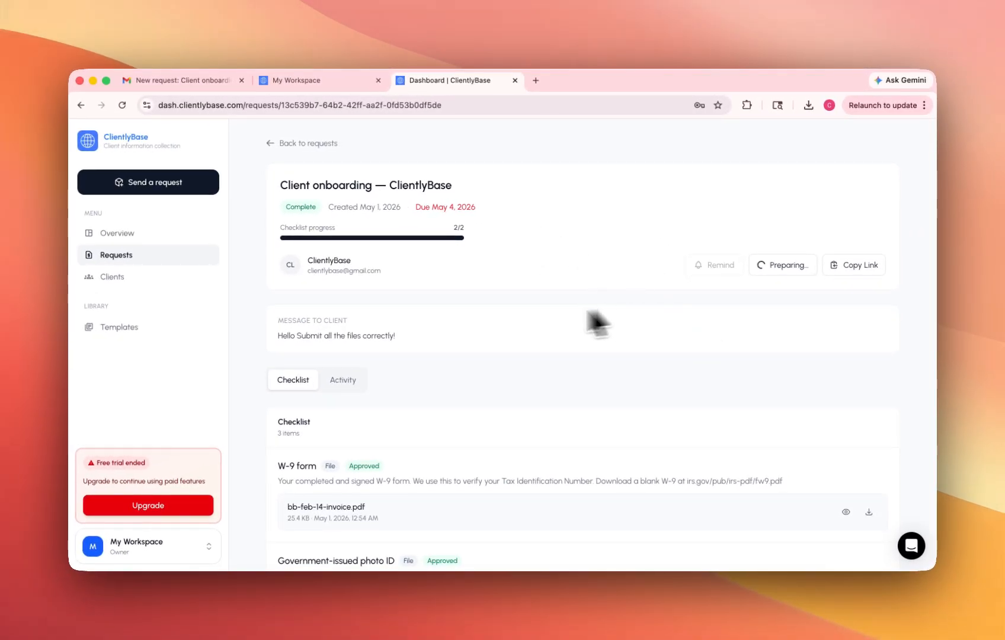
{"action": "scroll", "coordinate": [502, 319], "scroll_direction": "down", "scroll_amount": 1}
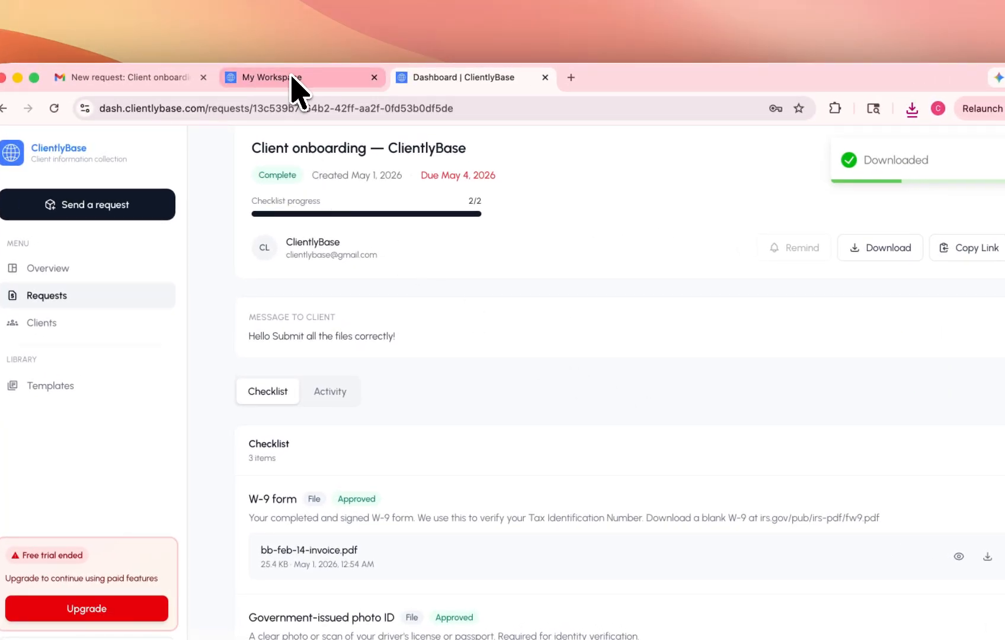
Switch to the client portal, reload its home page, and check the open requests and the list of completed requests.
{"action": "left_click", "coordinate": [314, 81]}
{"action": "left_click", "coordinate": [54, 108]}
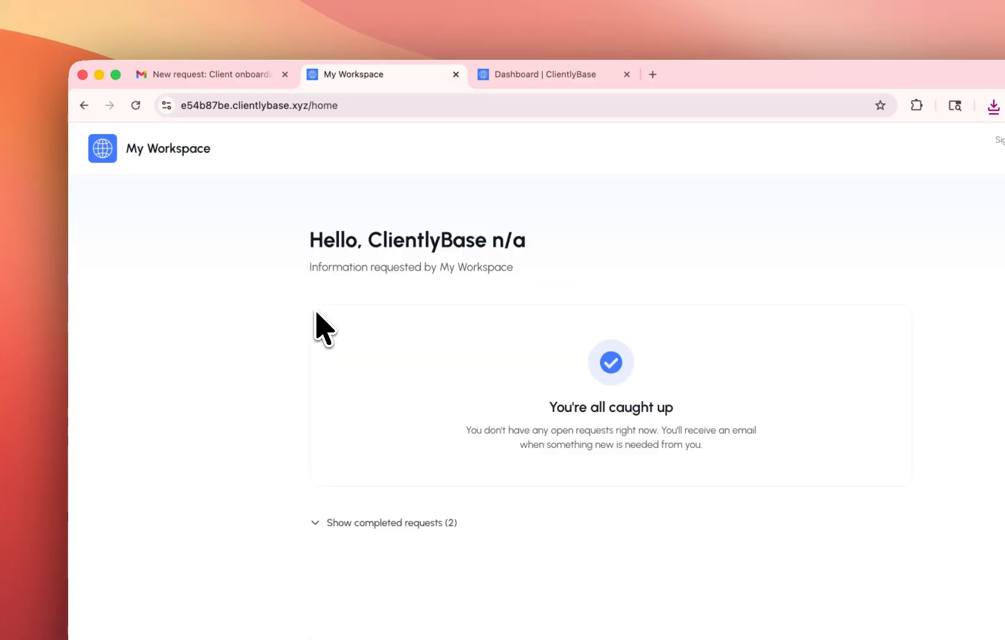
{"action": "left_click_drag", "start_coordinate": [467, 346], "coordinate": [623, 351]}
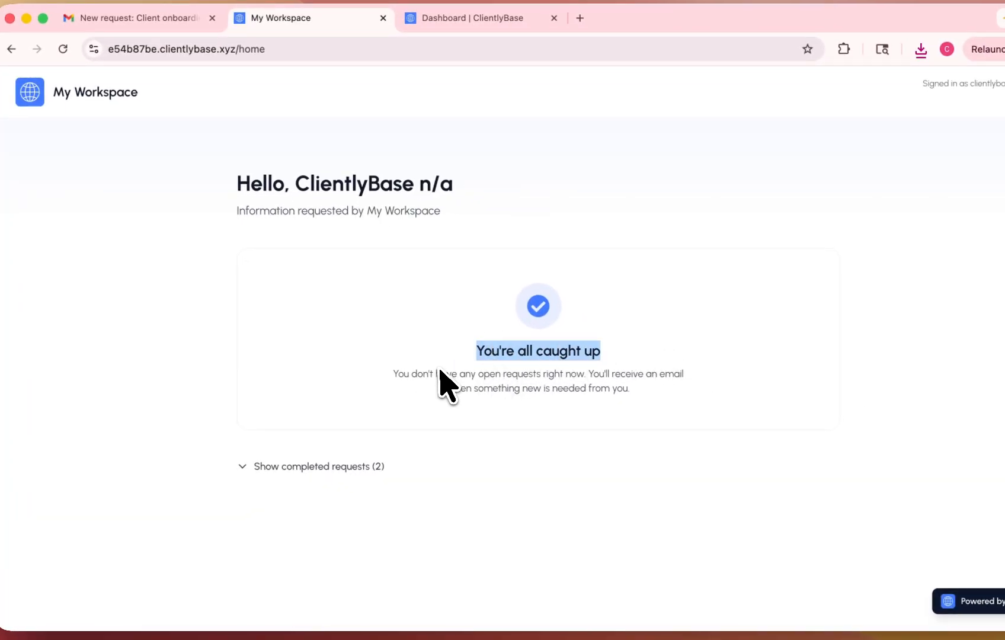
{"action": "left_click", "coordinate": [321, 468]}
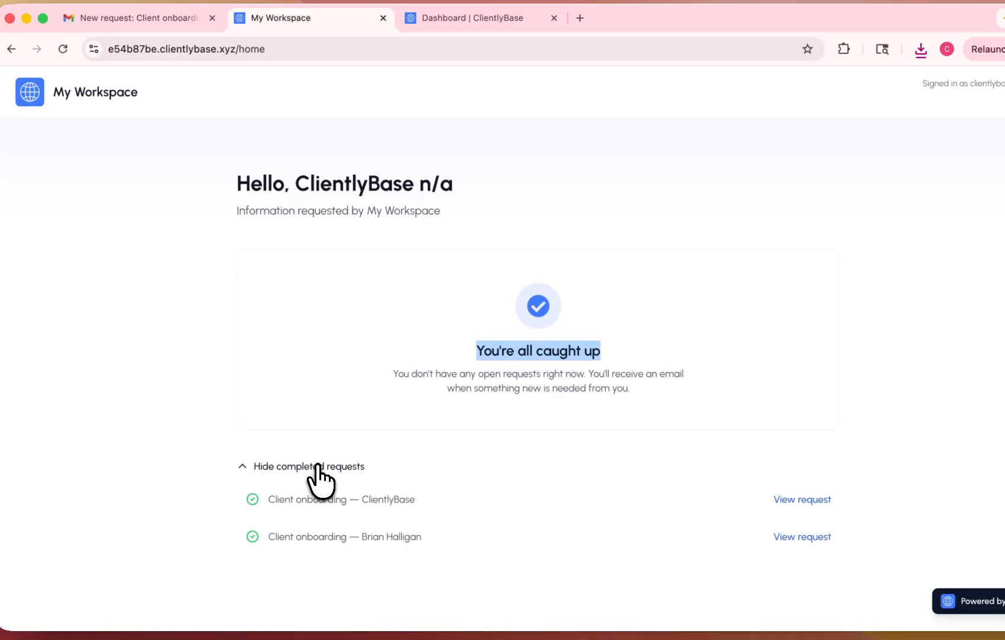
{"action": "left_click", "coordinate": [318, 468]}
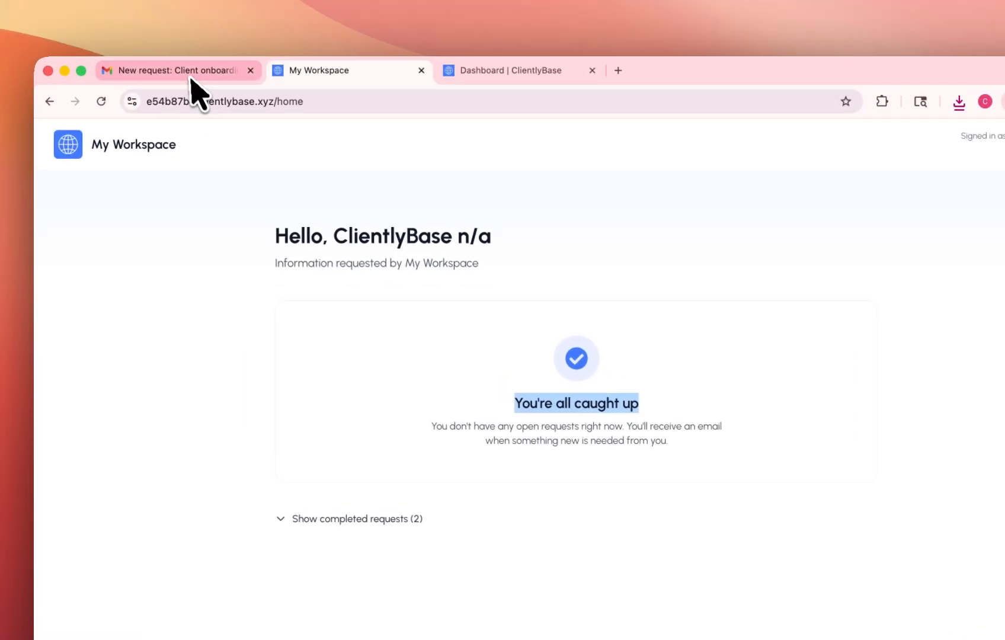
Check the Gmail tab, switch back to the ClientlyBase dashboard, and return from the Client onboarding request to the full requests list.
{"action": "left_click", "coordinate": [151, 19]}
{"action": "left_click", "coordinate": [495, 76]}
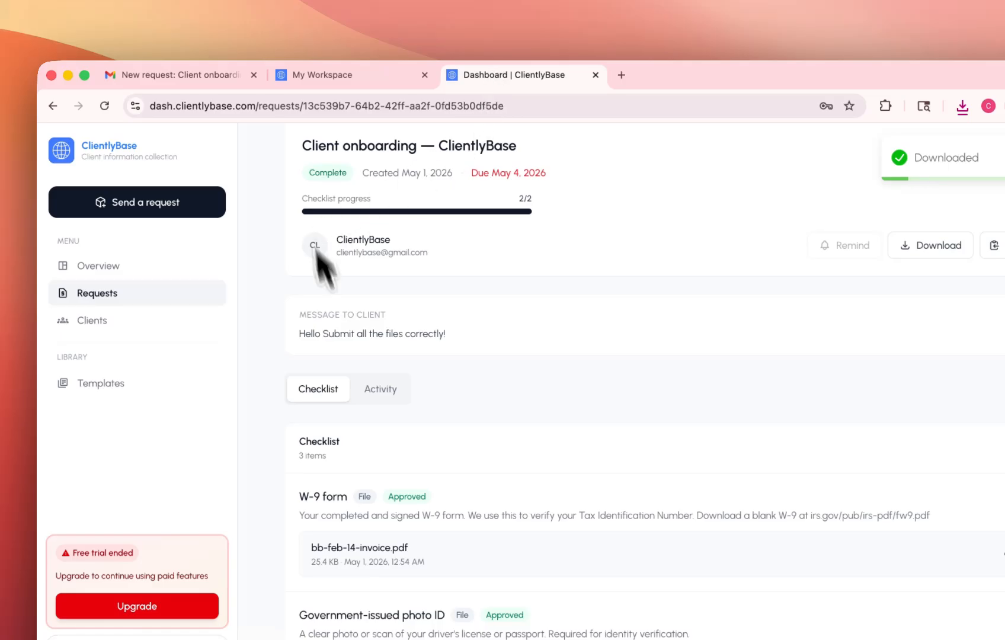
{"action": "scroll", "coordinate": [427, 415], "scroll_direction": "up", "scroll_amount": 2}
{"action": "left_click", "coordinate": [302, 159]}
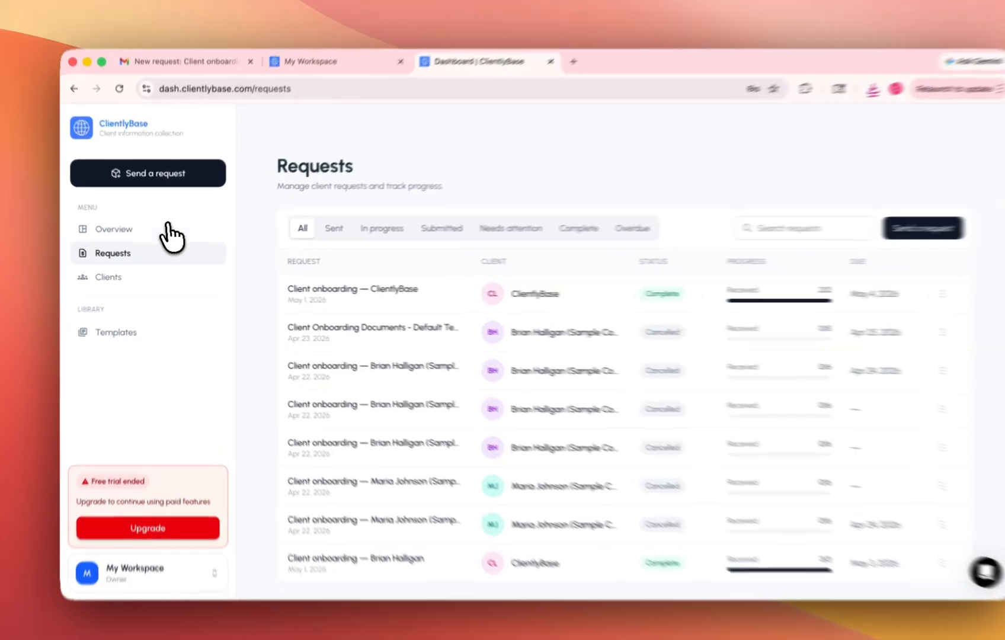
Open the workspace overview and examine the open requests figure and the Needs Attention section for overdue or stalled requests.
{"action": "left_click", "coordinate": [148, 234]}
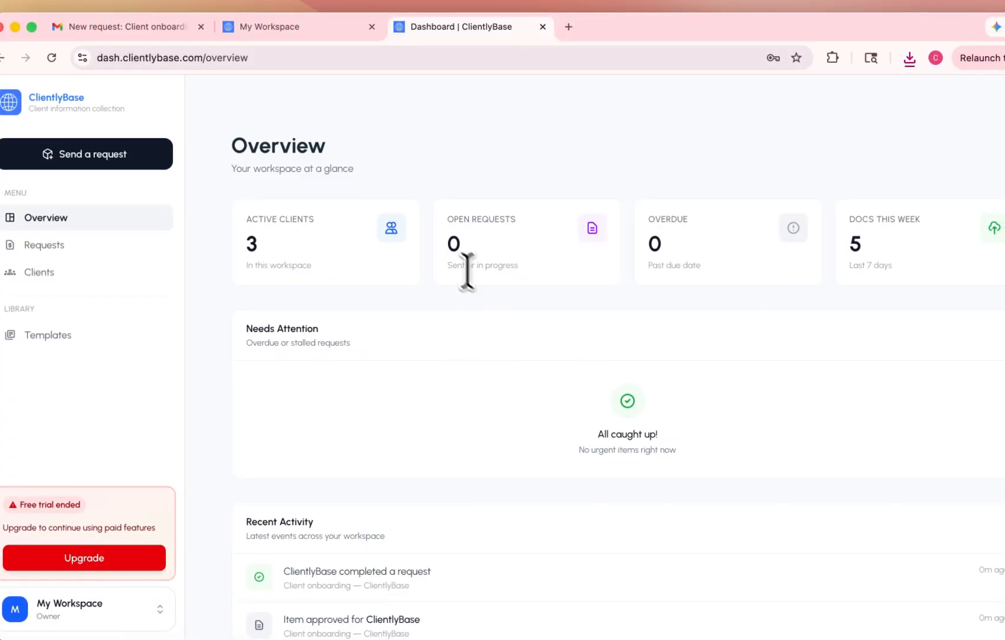
{"action": "double_click", "coordinate": [471, 247]}
{"action": "left_click_drag", "start_coordinate": [251, 326], "coordinate": [321, 328]}
{"action": "left_click", "coordinate": [288, 318]}
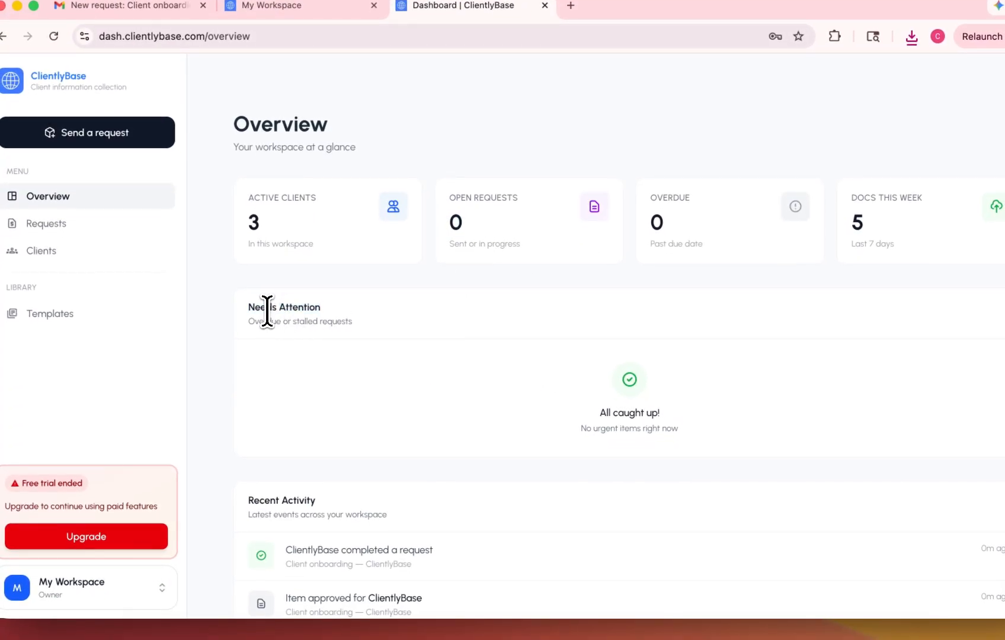
{"action": "triple_click", "coordinate": [266, 312]}
{"action": "left_click", "coordinate": [255, 310]}
{"action": "left_click_drag", "start_coordinate": [247, 308], "coordinate": [330, 309]}
{"action": "left_click", "coordinate": [358, 350]}
{"action": "left_click_drag", "start_coordinate": [268, 349], "coordinate": [722, 409]}
{"action": "left_click", "coordinate": [551, 429]}
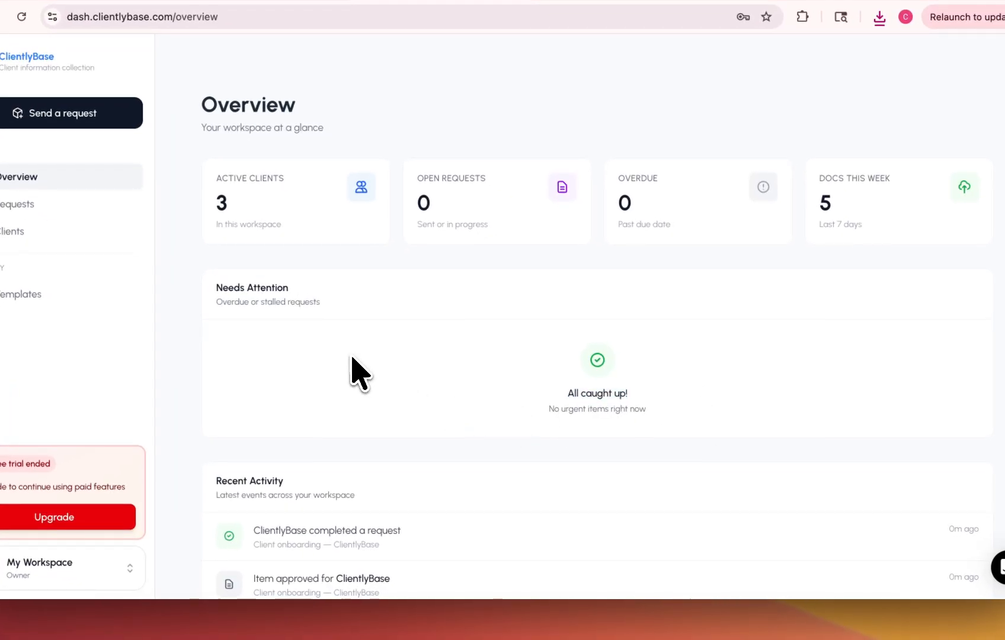